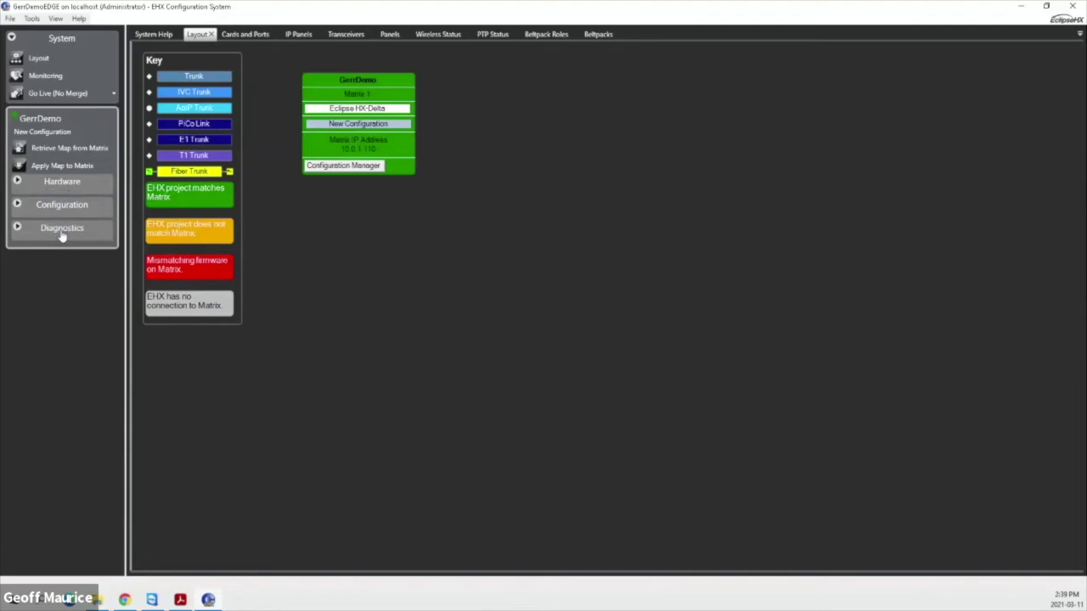
# Step: Open the hardware's Cards and Ports view and examine the port functions available for port 1.1 on the MVX-A16 card
pyautogui.click(17, 182)
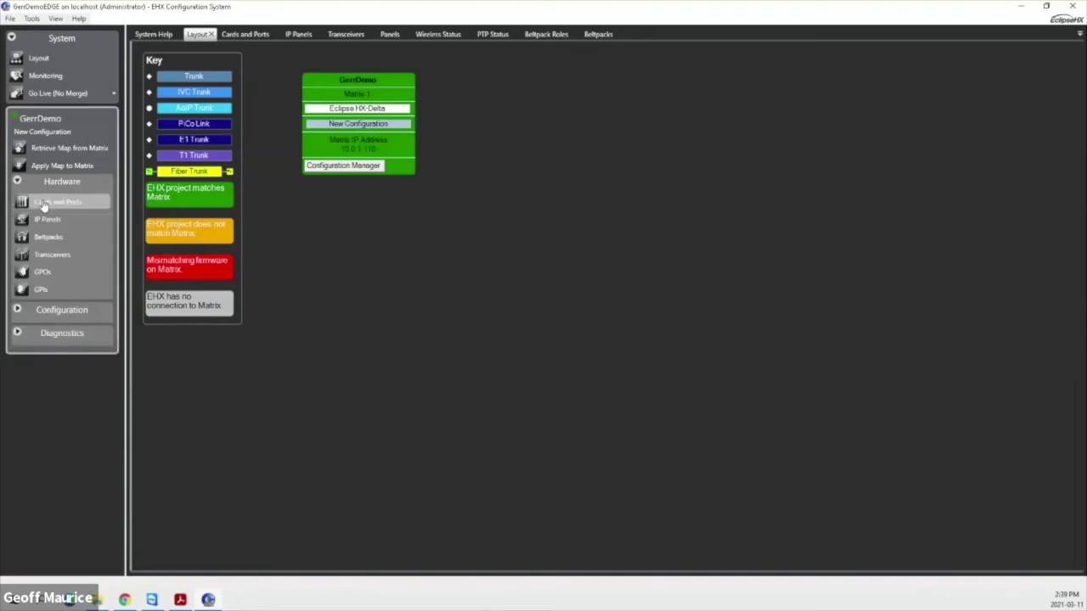
pyautogui.click(44, 206)
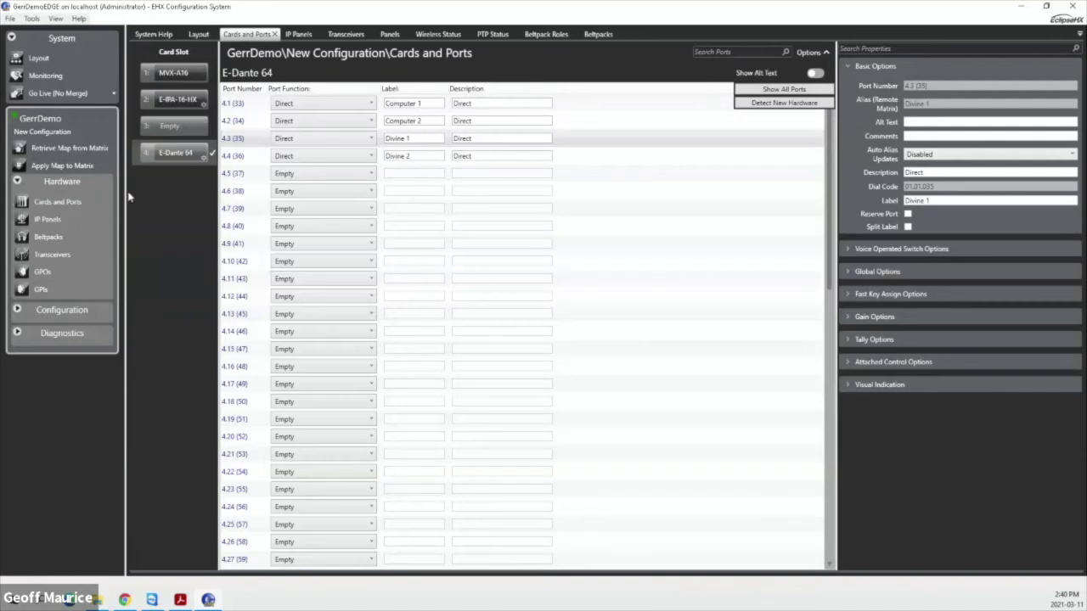
pyautogui.click(169, 75)
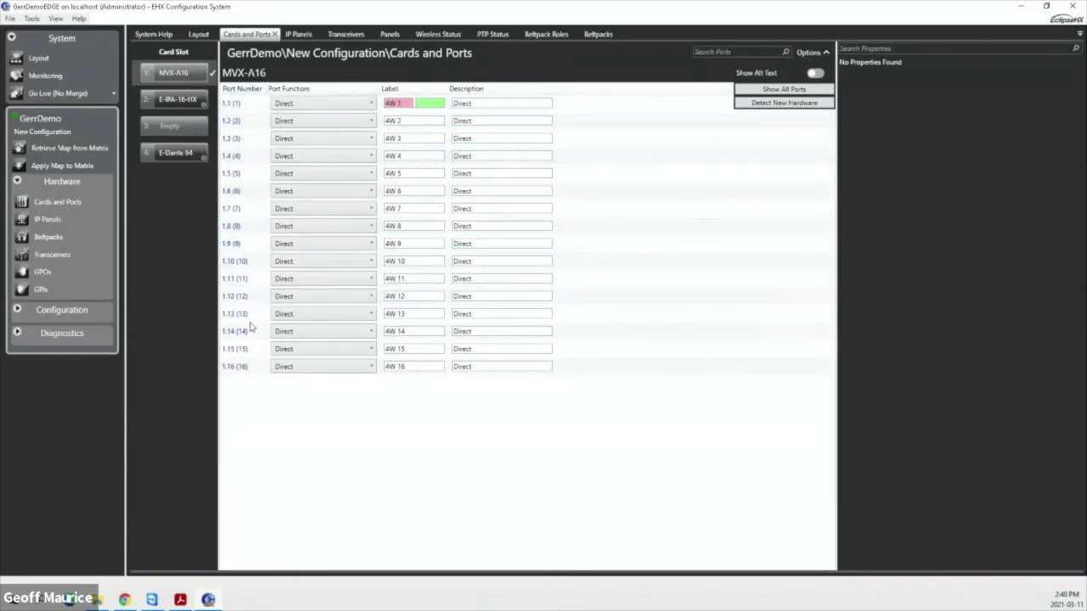
pyautogui.click(236, 103)
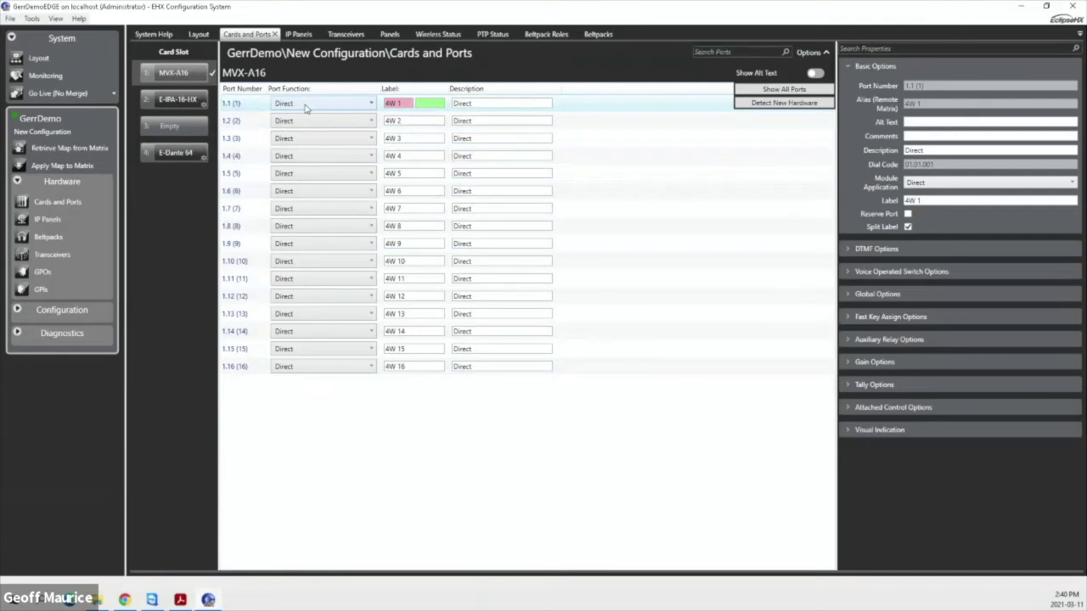
pyautogui.click(306, 105)
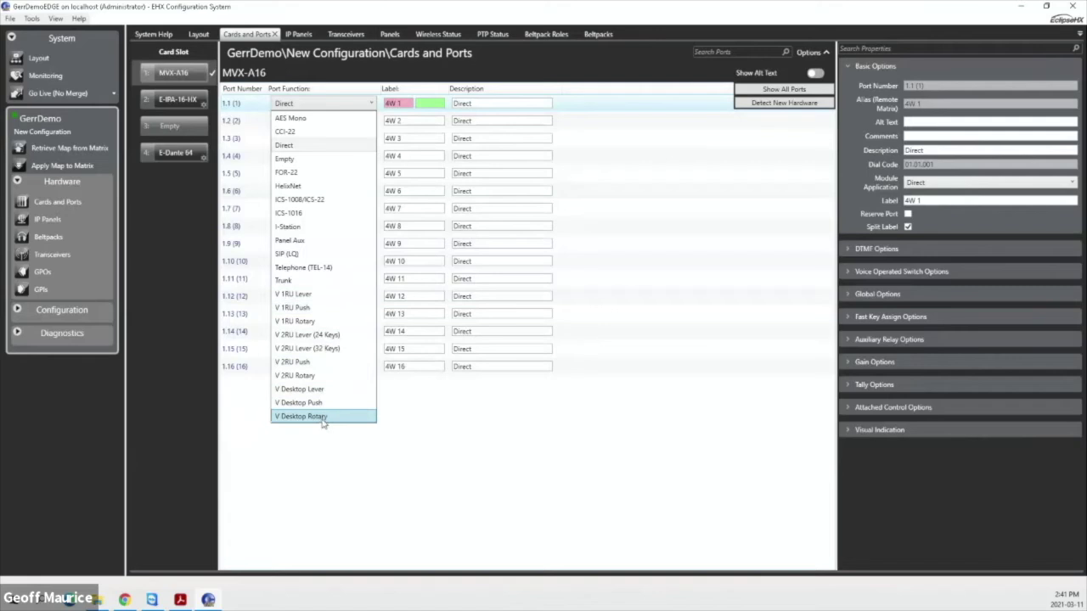
pyautogui.click(304, 149)
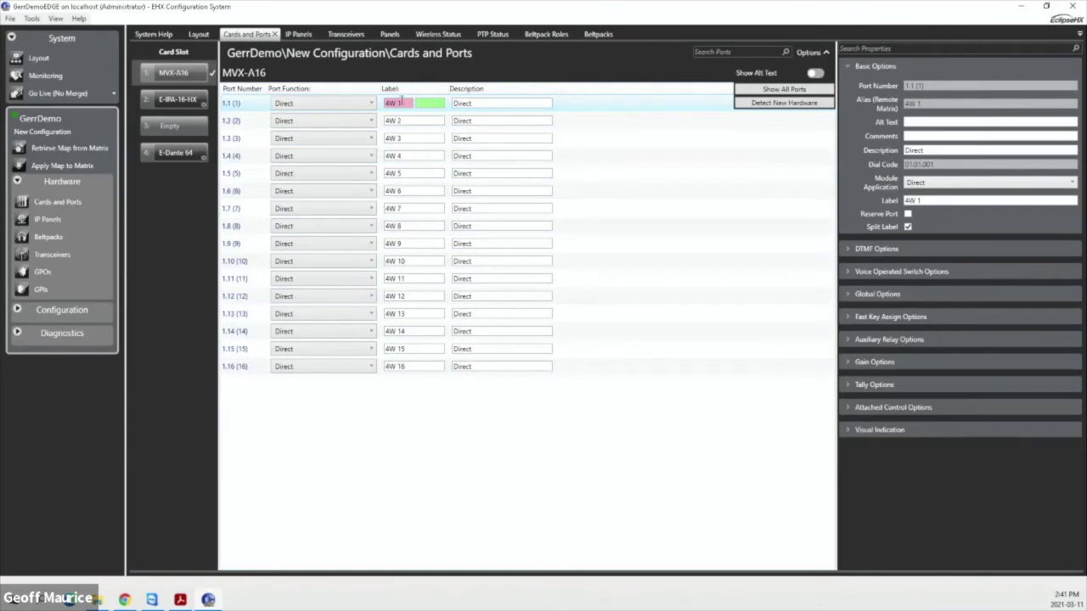
# Step: Examine port 1.1's split label, input and output gain options, and visual indication override on the MVX-A16 card
pyautogui.click(405, 128)
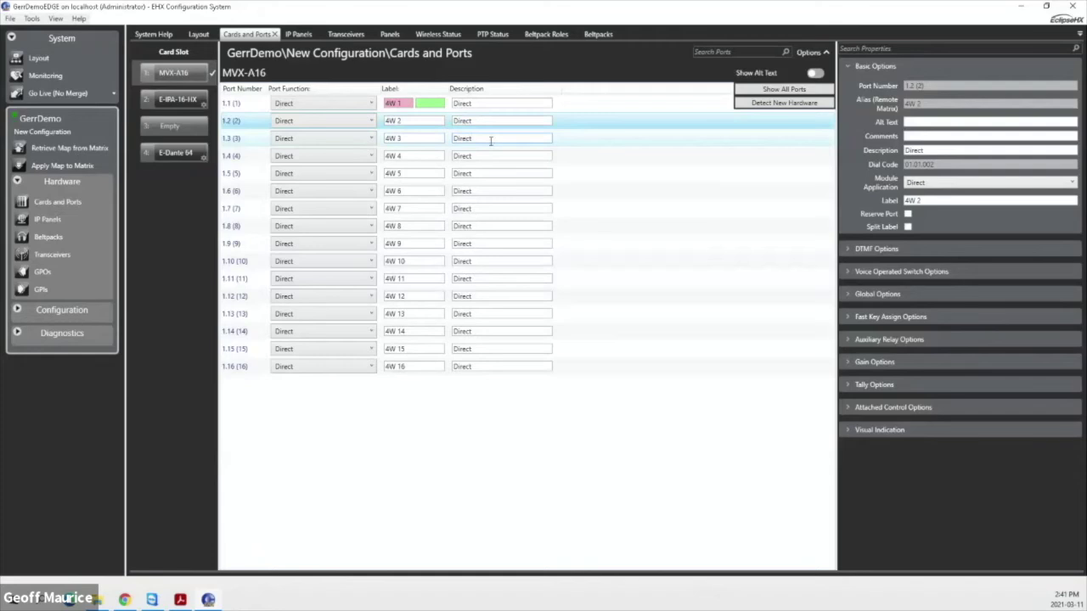
pyautogui.click(245, 104)
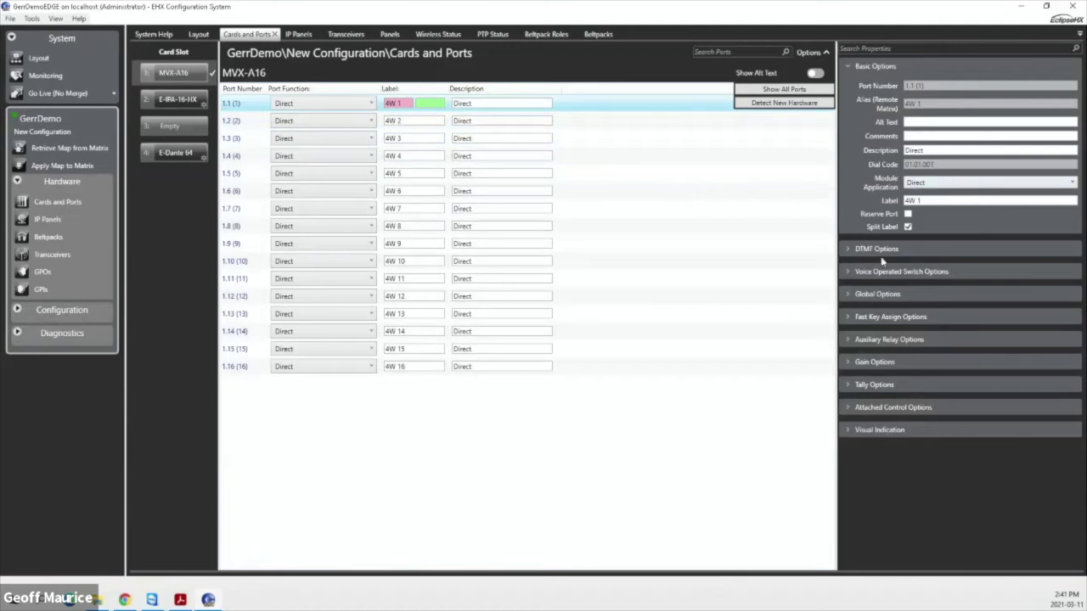
pyautogui.moveTo(908, 229)
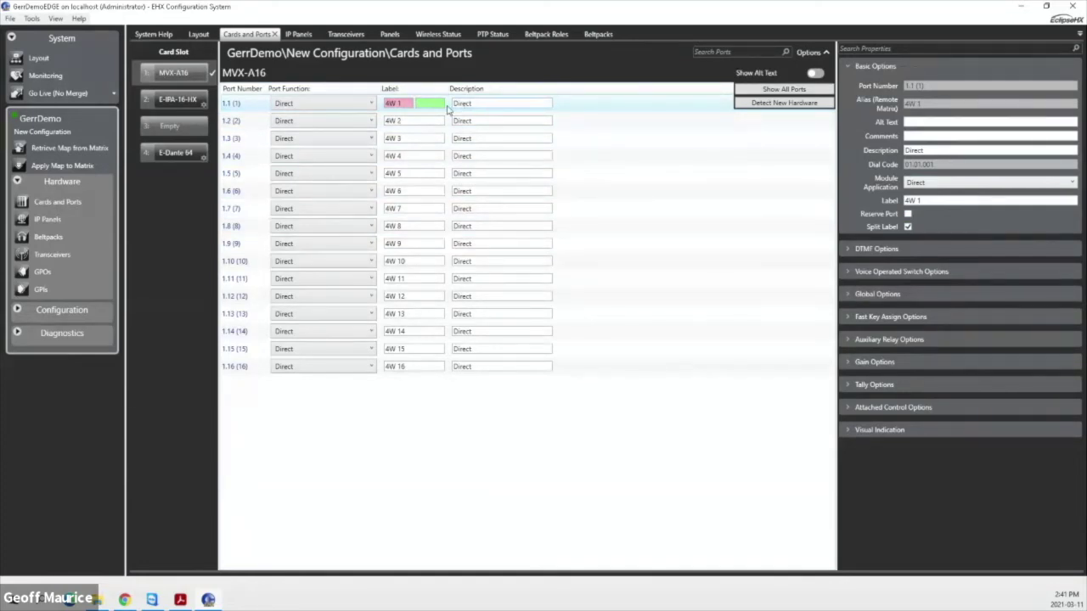
pyautogui.moveTo(391, 99); pyautogui.dragTo(412, 103)
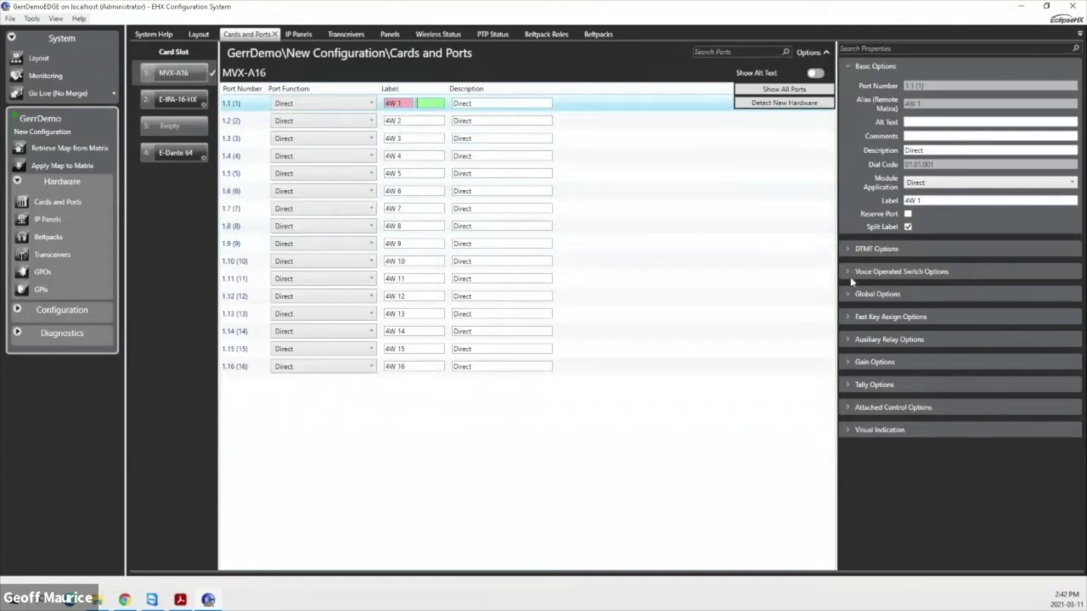
pyautogui.click(865, 366)
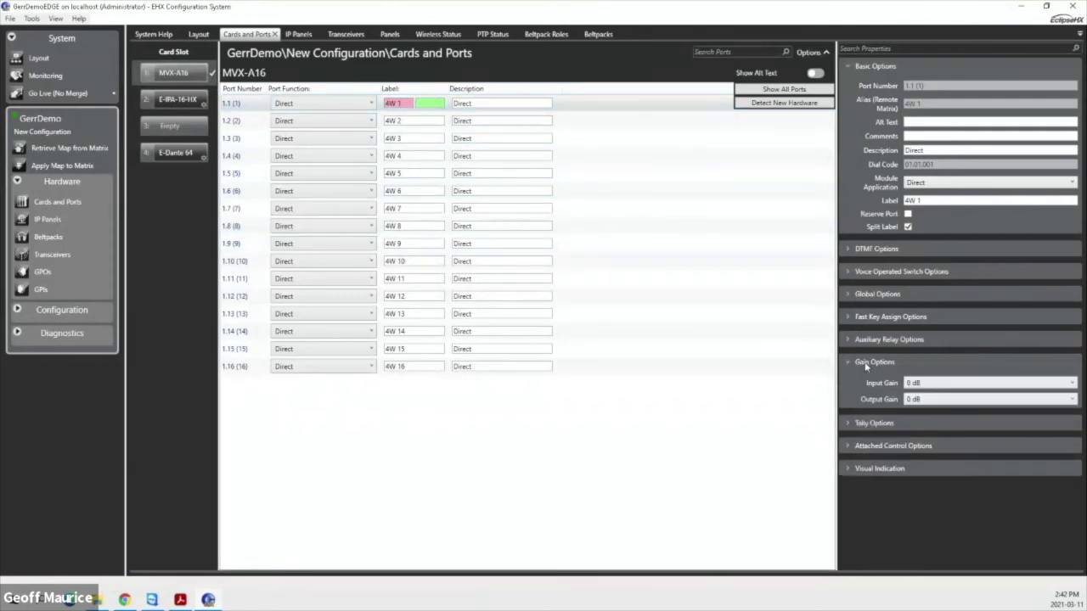
pyautogui.click(866, 366)
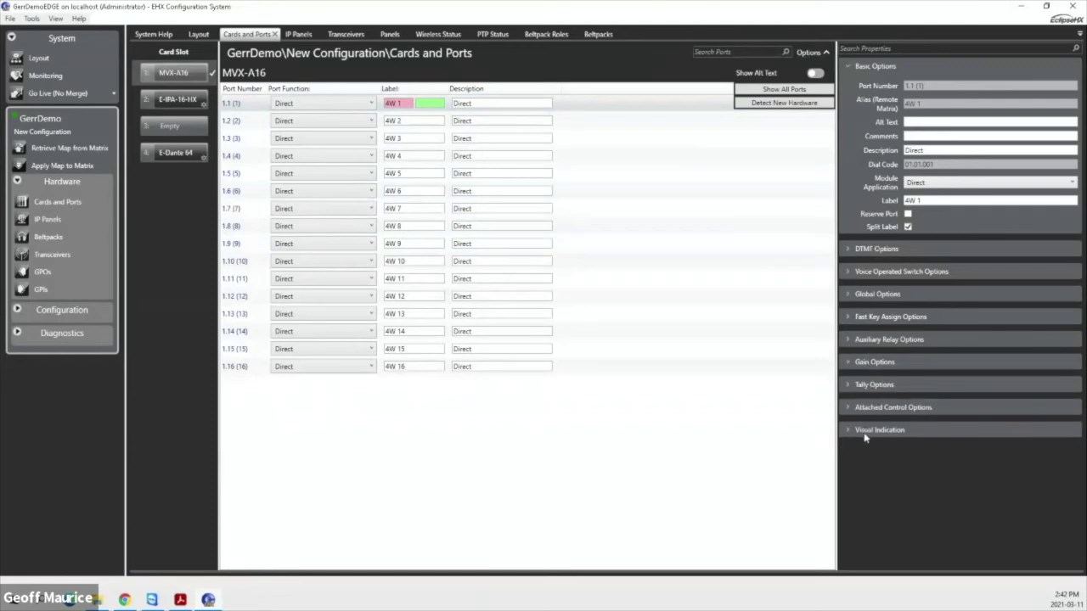
pyautogui.click(866, 433)
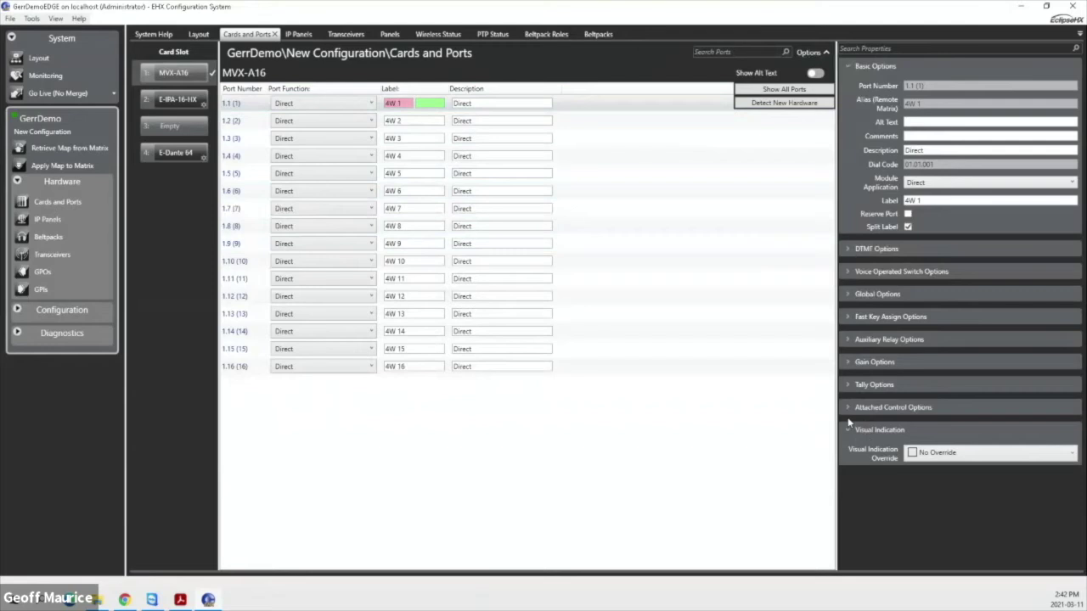
# Step: Display the E-IPA-16-HX card's ports and examine the port functions available for port 2.1
pyautogui.click(170, 100)
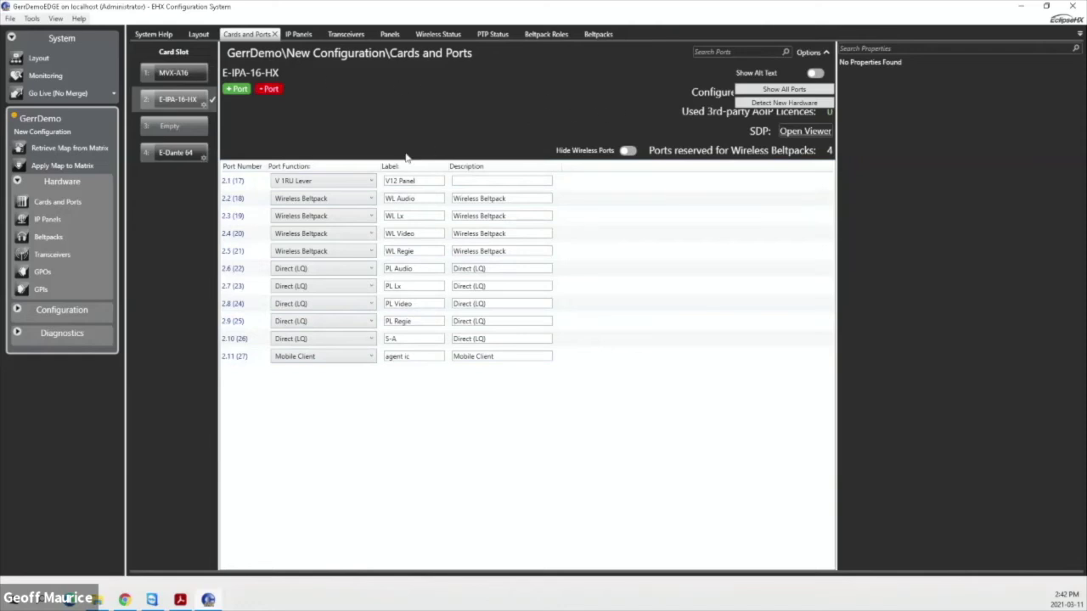
pyautogui.click(293, 181)
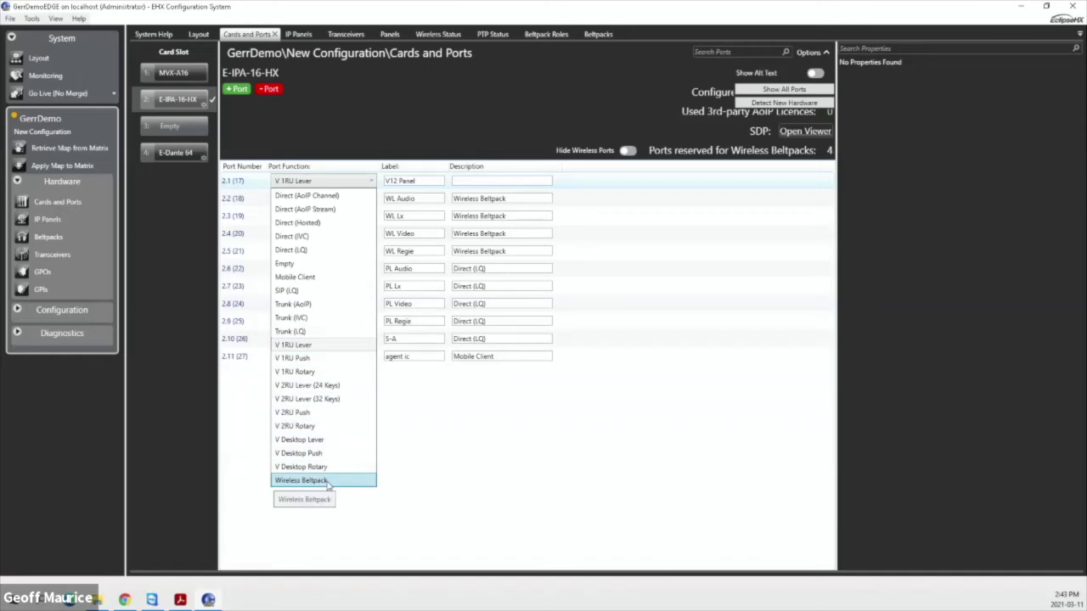
pyautogui.click(433, 467)
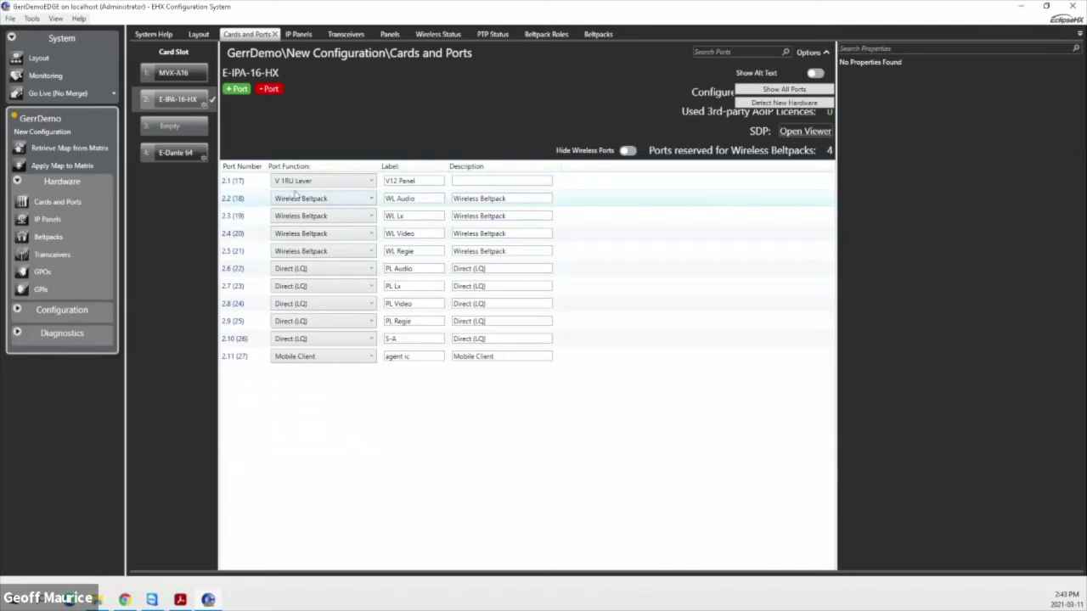
# Step: Examine the properties of ports 2.1 and 2.11, including the connection type and network connection choices for the V12 Panel port
pyautogui.click(248, 187)
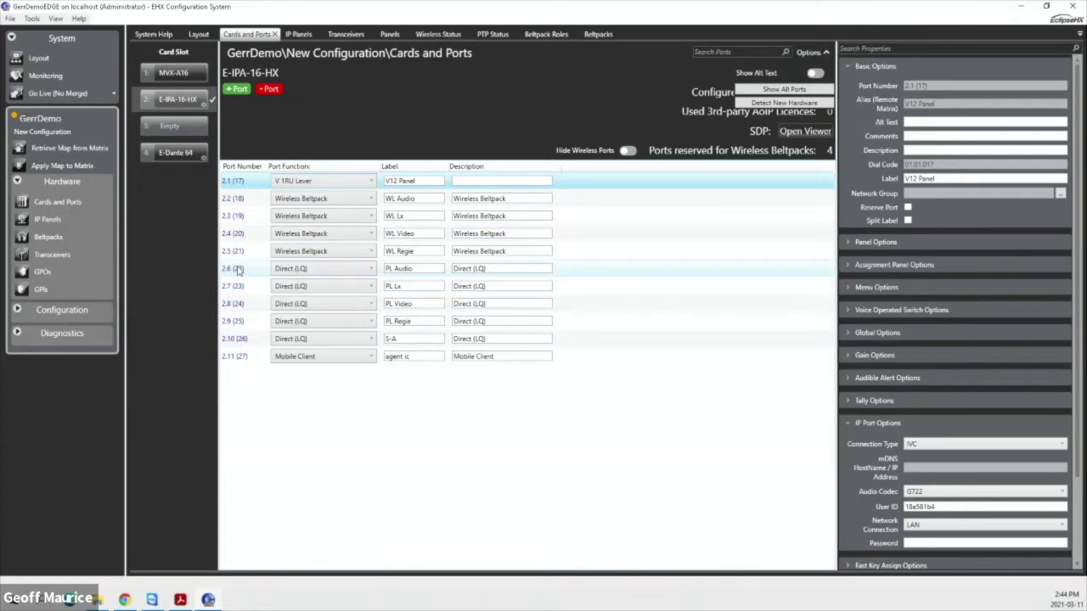
pyautogui.click(242, 357)
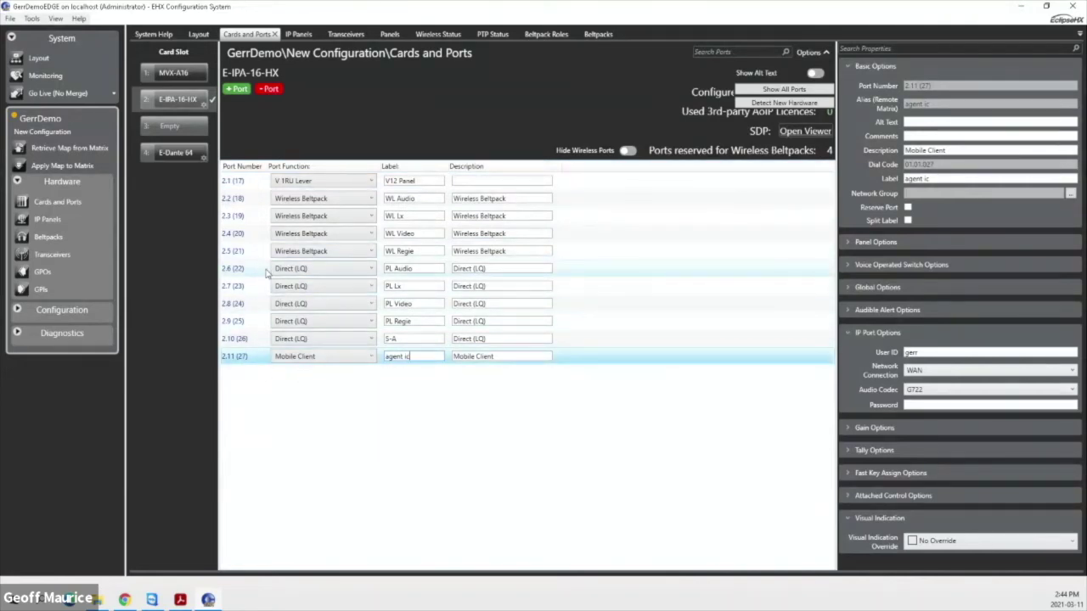
pyautogui.click(240, 182)
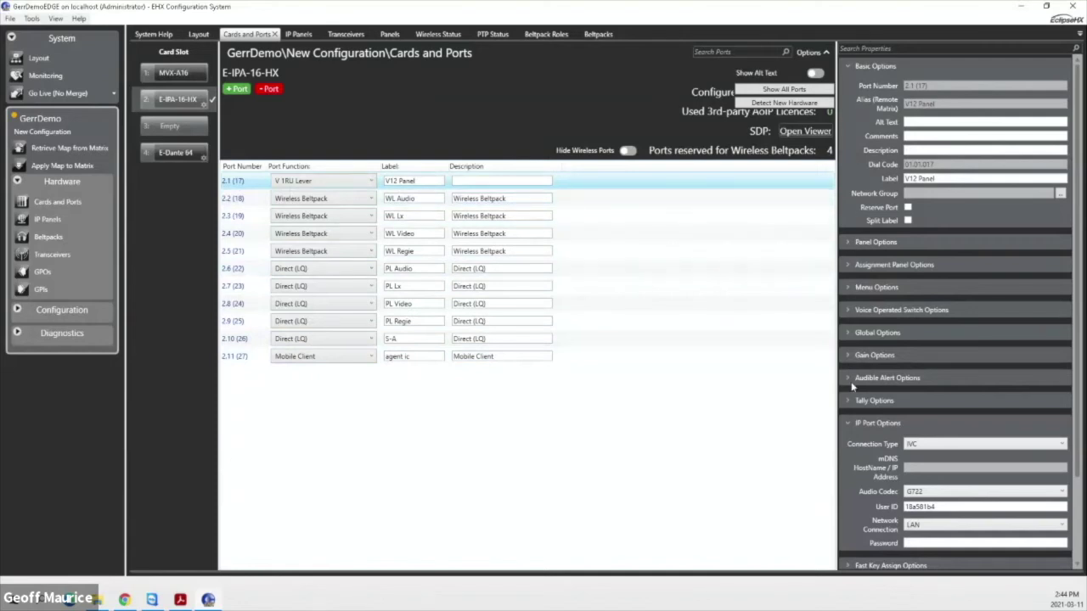
pyautogui.click(932, 446)
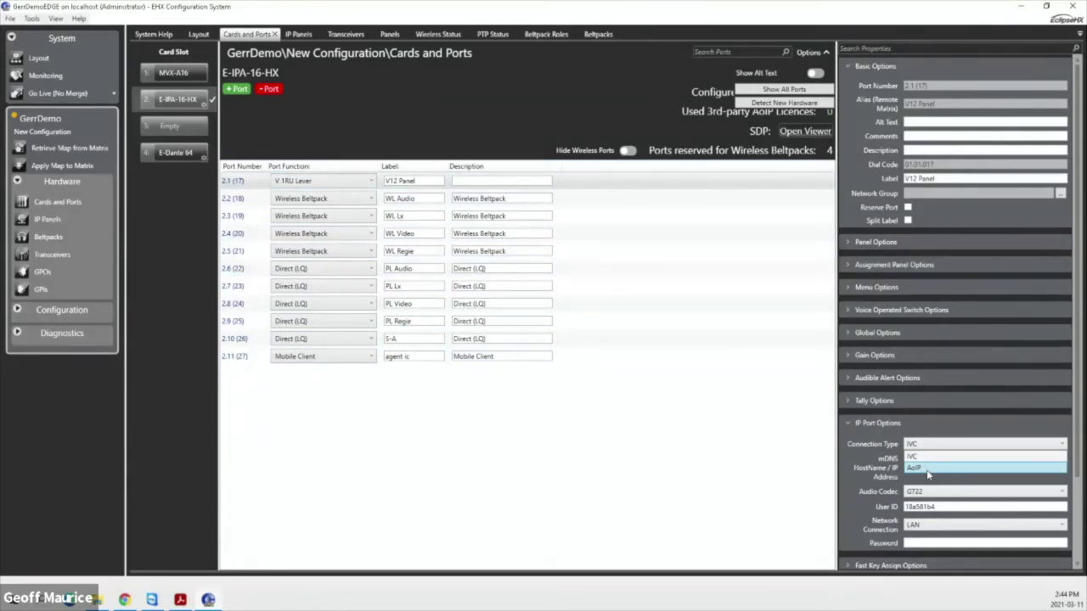
pyautogui.click(856, 465)
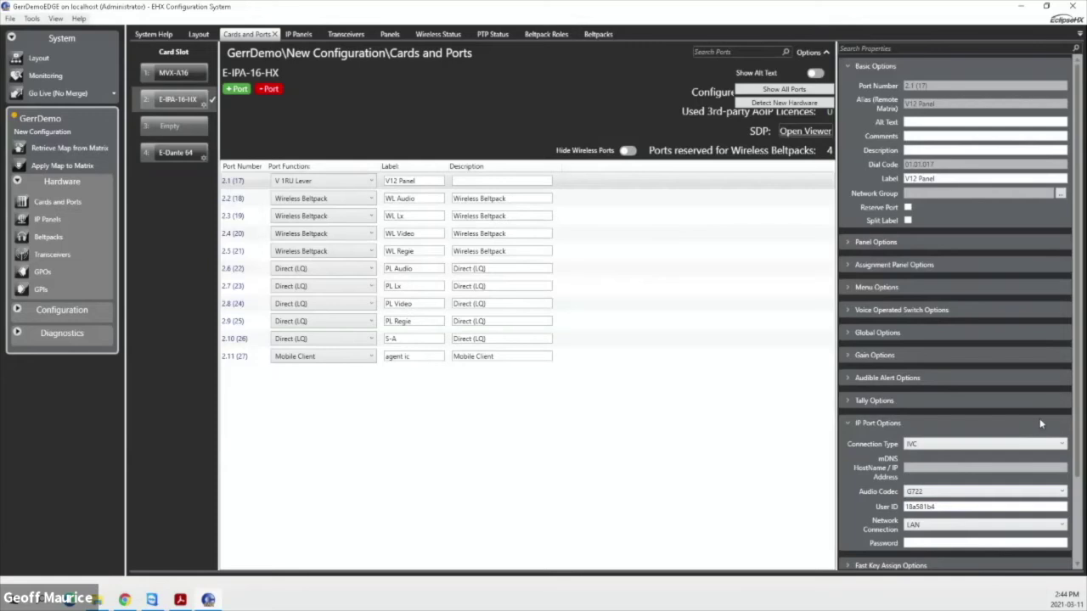
pyautogui.scroll(-2, 959, 484)
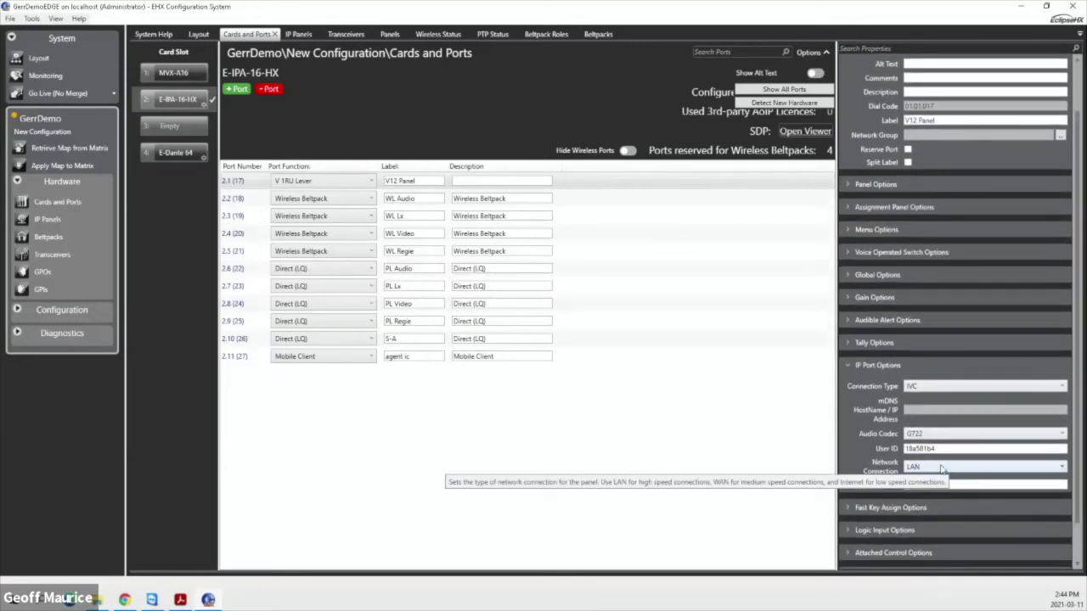
pyautogui.click(941, 469)
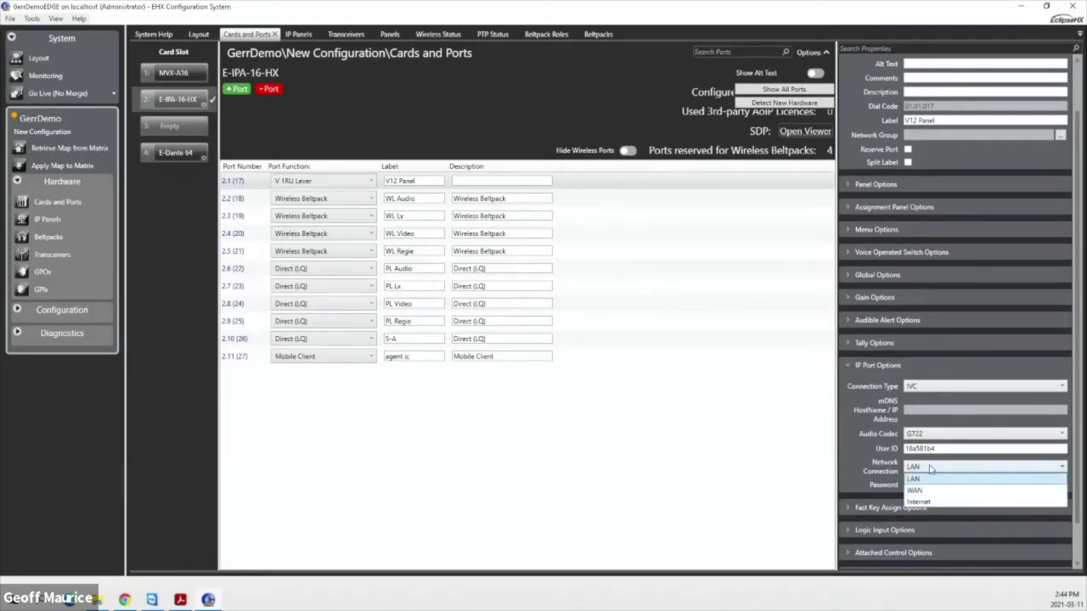
pyautogui.click(930, 471)
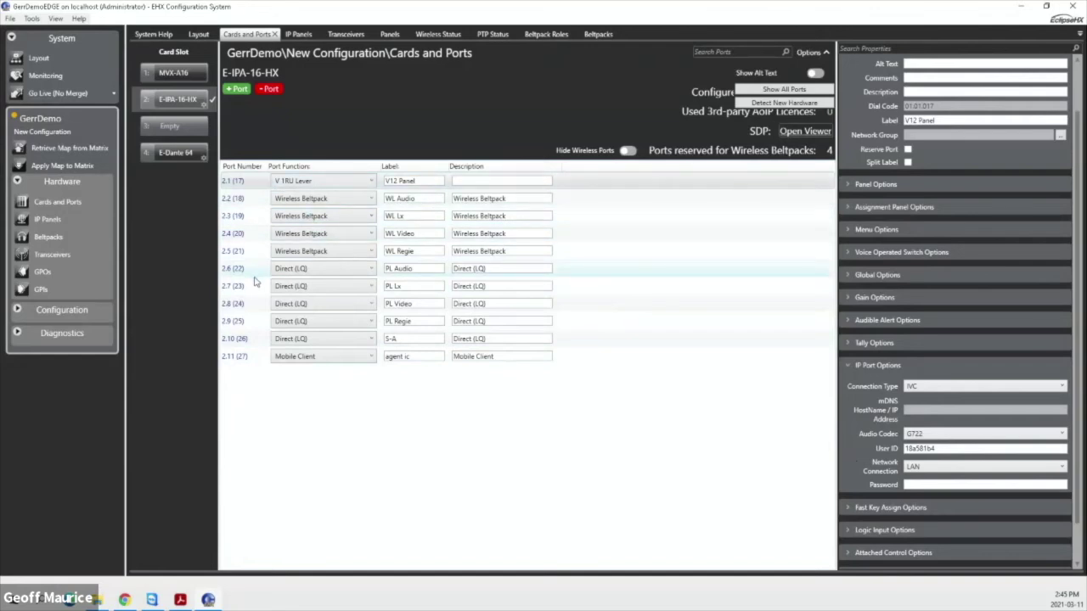
# Step: Open the E-IPA-16-HX card's properties and examine its Admin and IVC settings, including the rear connection choices
pyautogui.rightClick(180, 101)
pyautogui.click(166, 134)
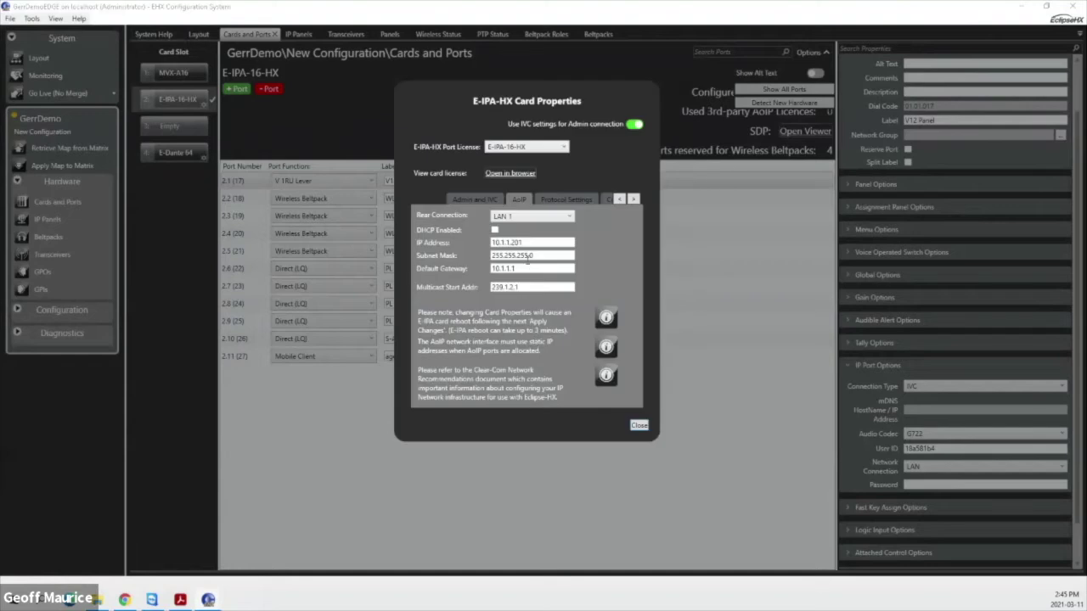
pyautogui.click(475, 200)
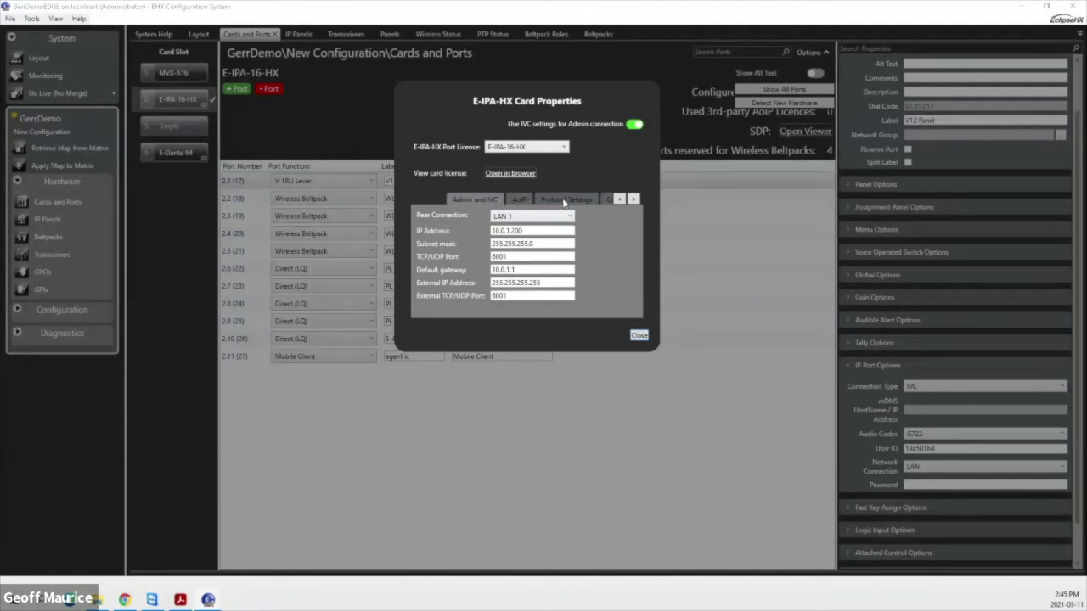
pyautogui.click(526, 219)
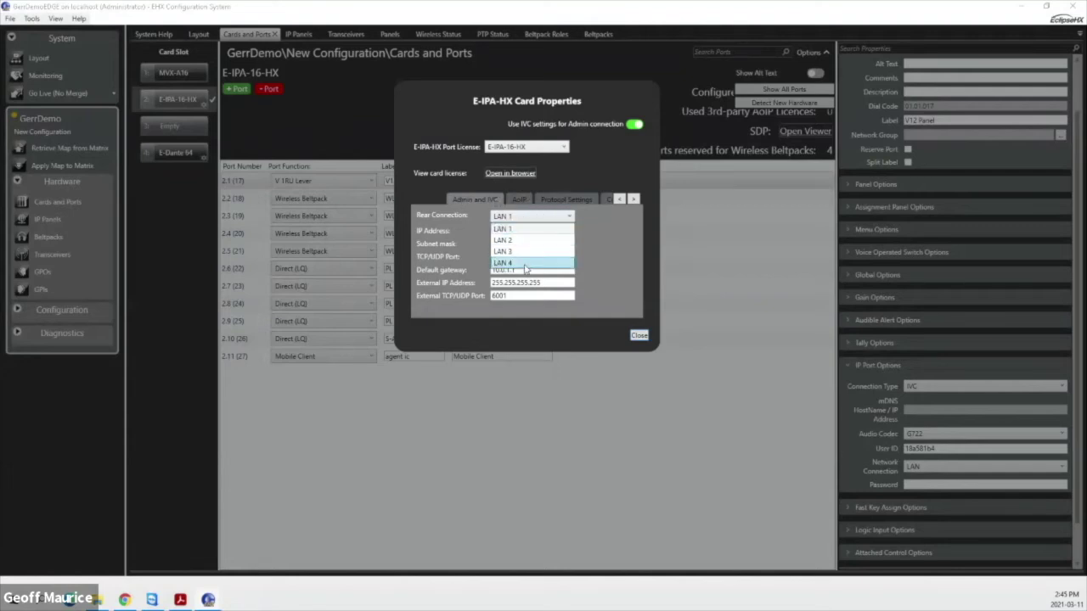
pyautogui.click(589, 226)
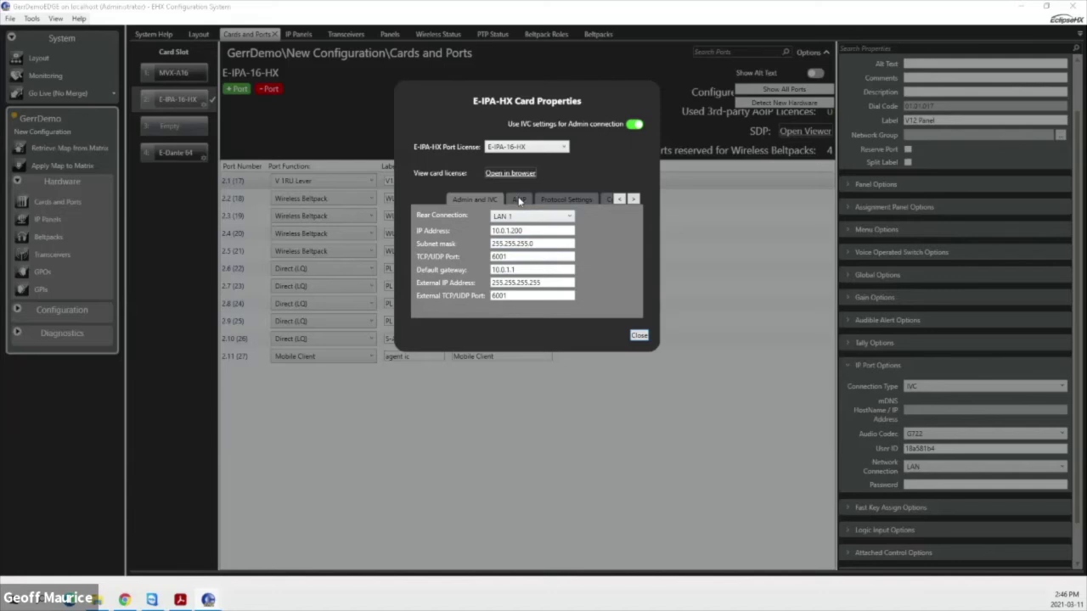
# Step: Review the card's AoIP, Admin and IVC, and protocol settings, and close the card properties
pyautogui.click(519, 201)
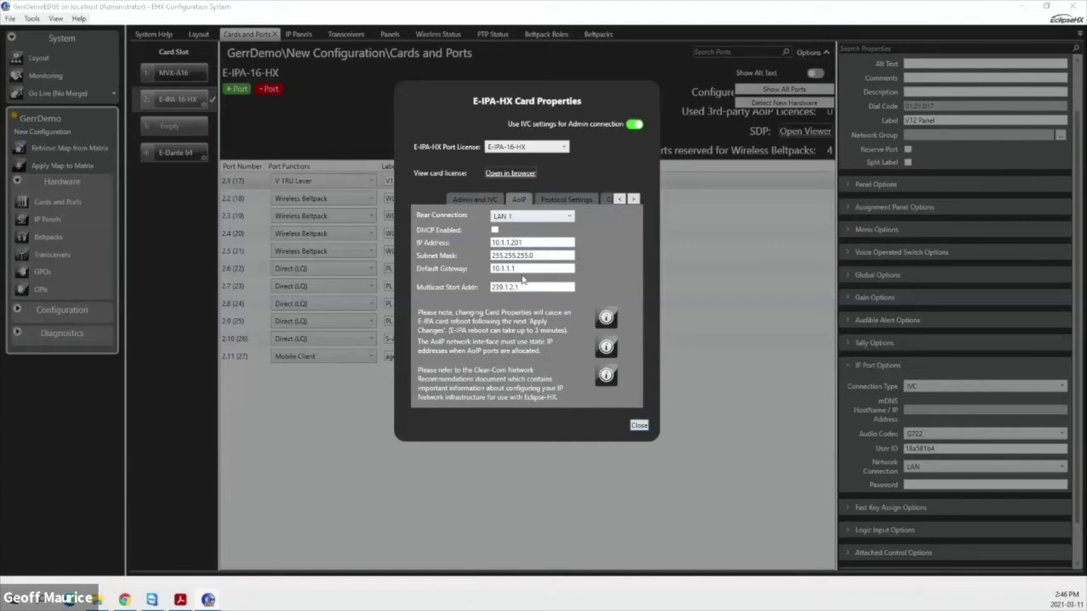
pyautogui.click(472, 200)
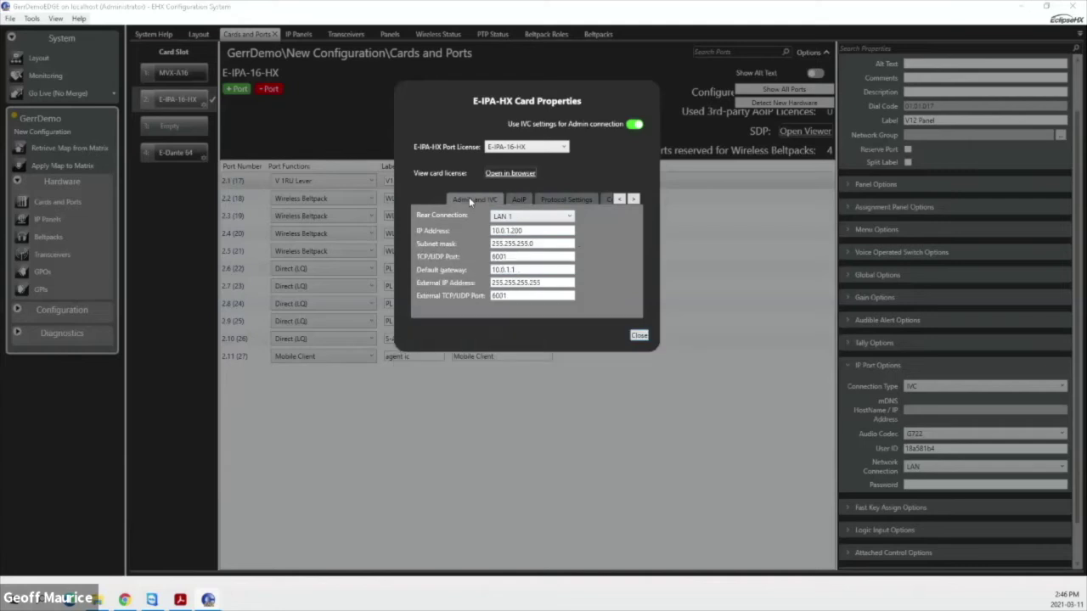
pyautogui.click(565, 200)
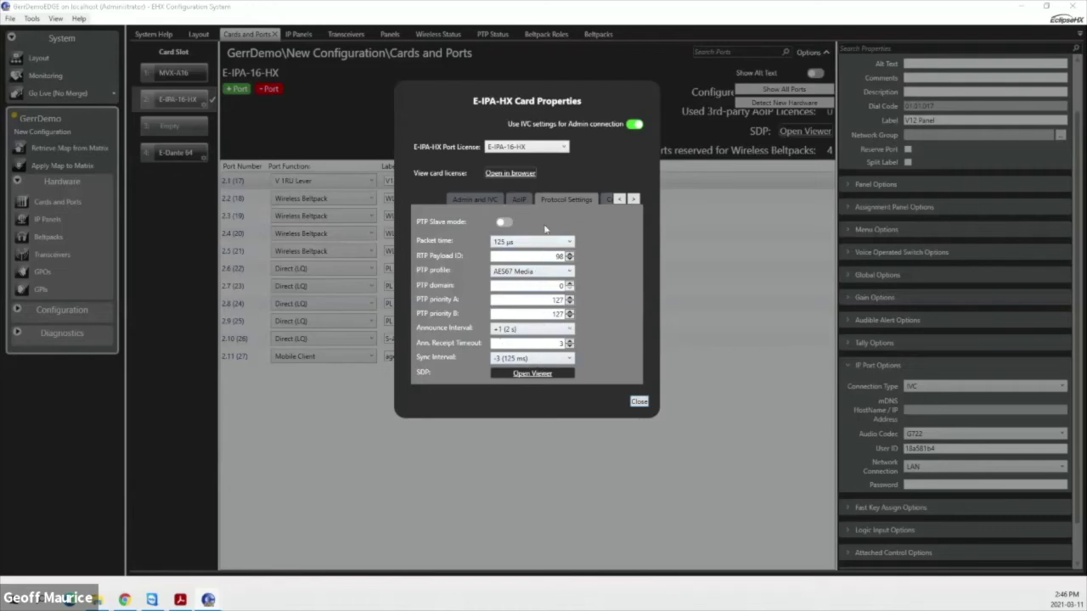
pyautogui.click(478, 200)
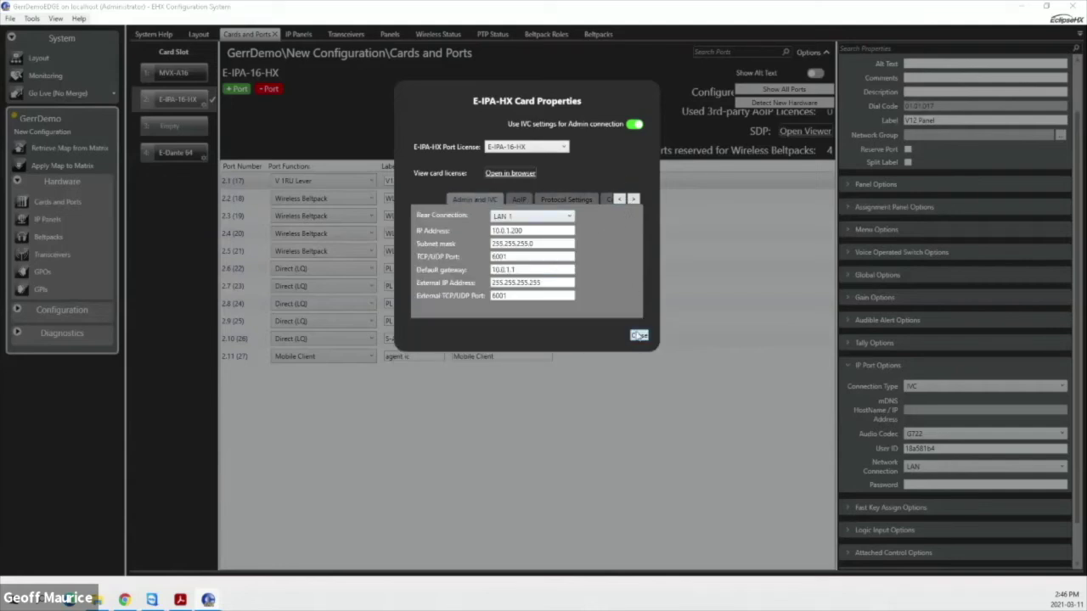
pyautogui.click(639, 337)
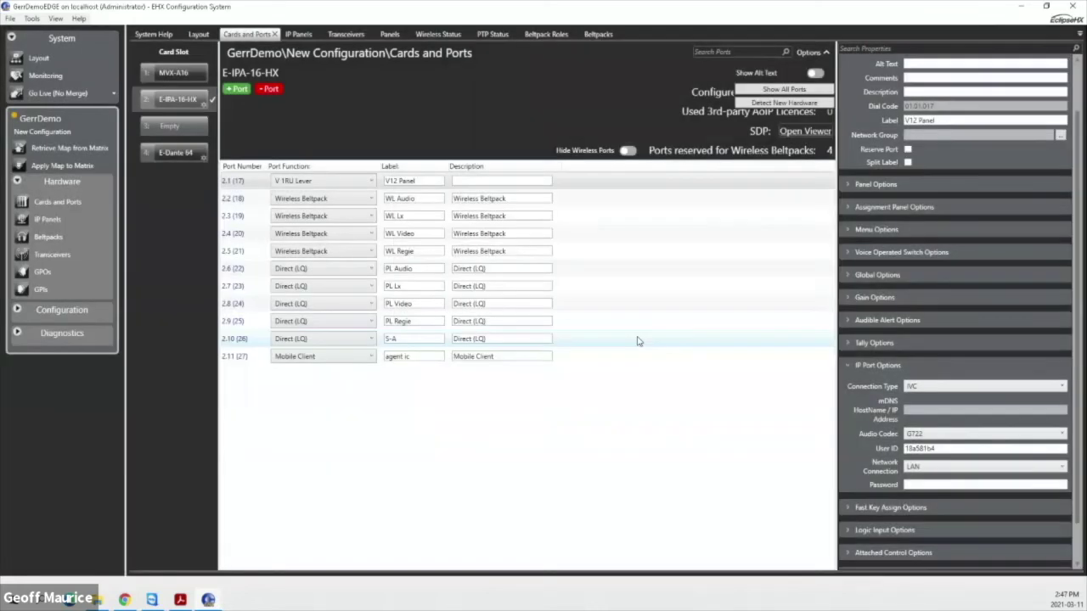
# Step: Display the E-Dante 64 card's ports and examine the port functions available for port 4.1, keeping it as Direct
pyautogui.click(183, 153)
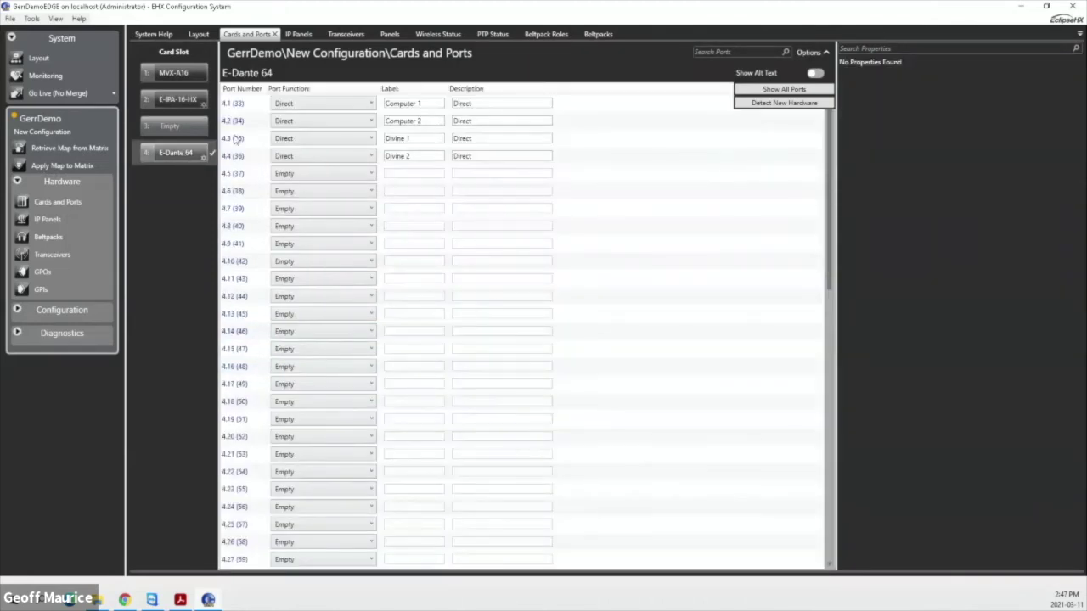
pyautogui.click(281, 107)
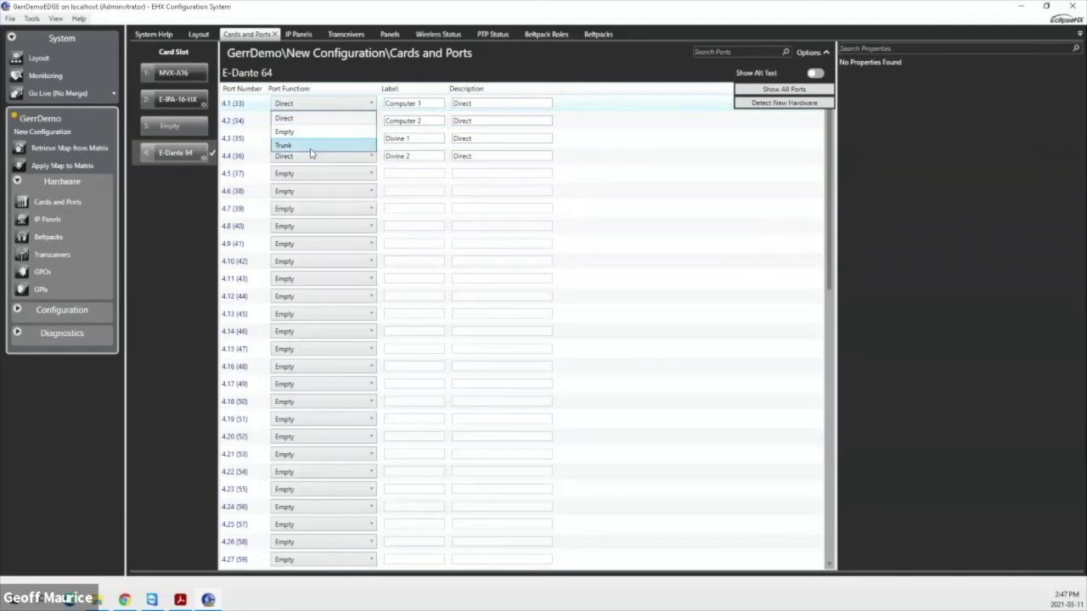
pyautogui.click(314, 118)
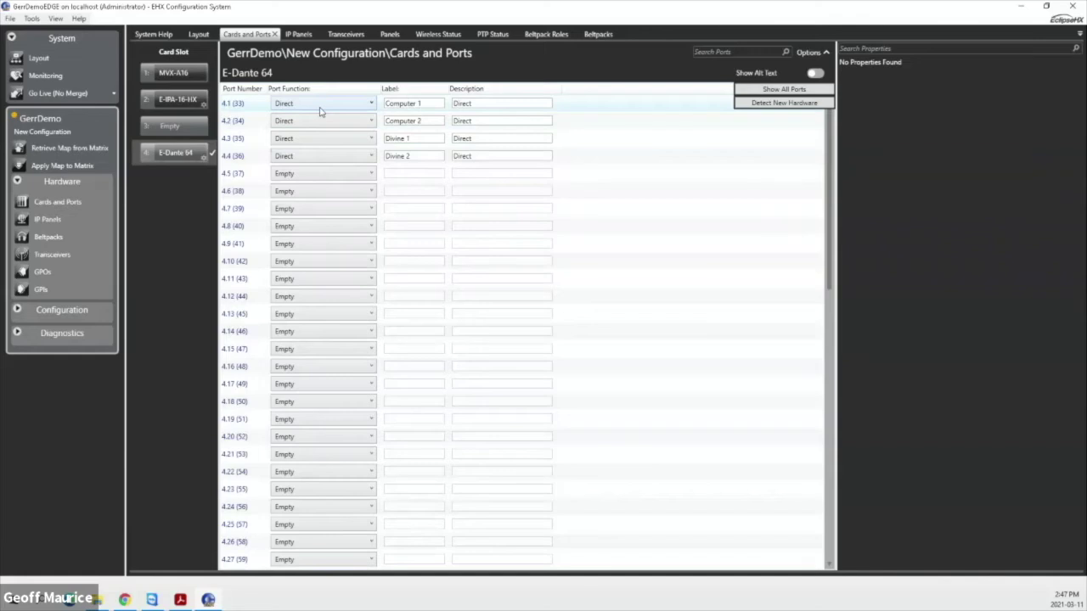
# Step: Try the Trunk function on port 4.1 of the E-Dante 64 card and set the port to Empty
pyautogui.click(320, 108)
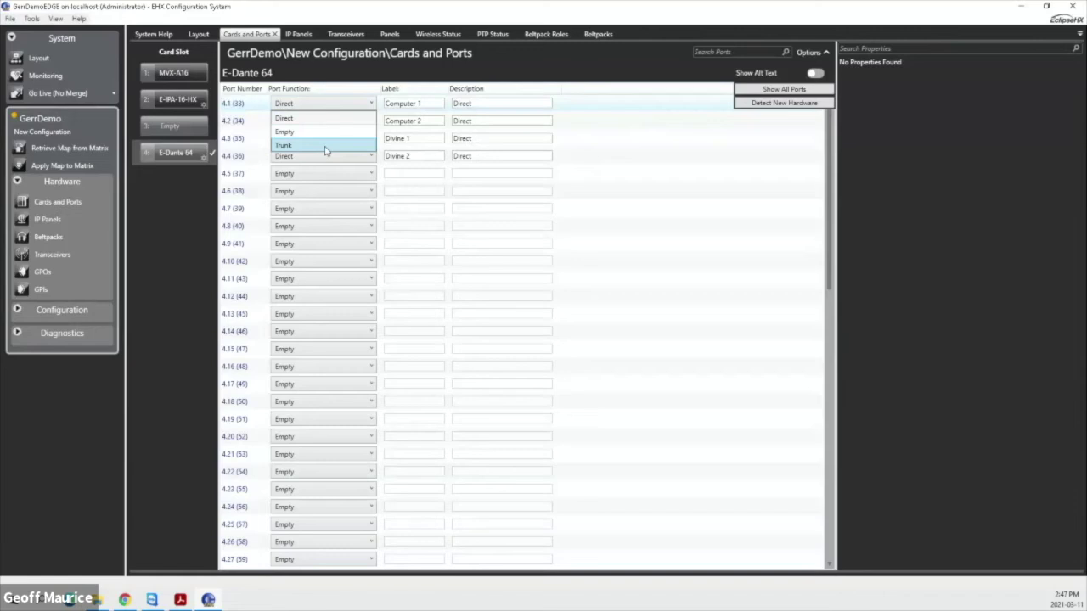
pyautogui.click(325, 148)
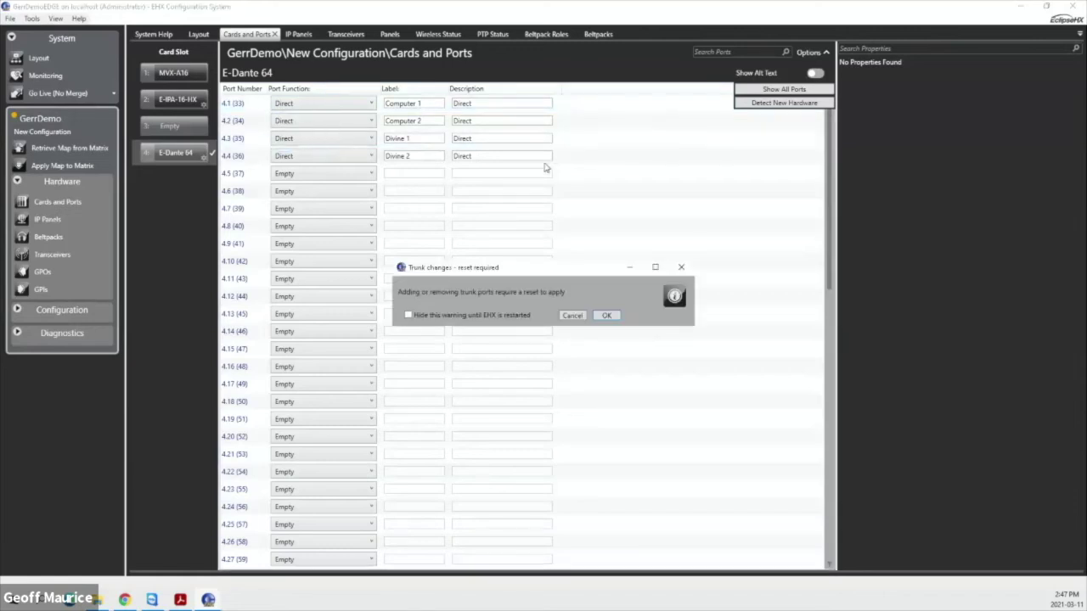
pyautogui.click(573, 316)
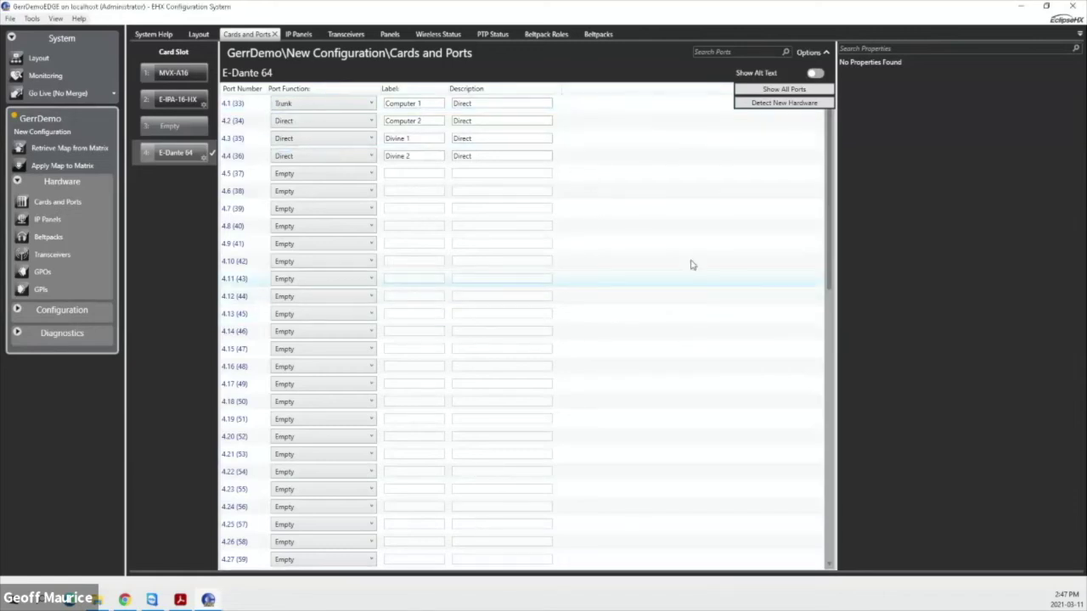
pyautogui.click(348, 104)
pyautogui.click(342, 132)
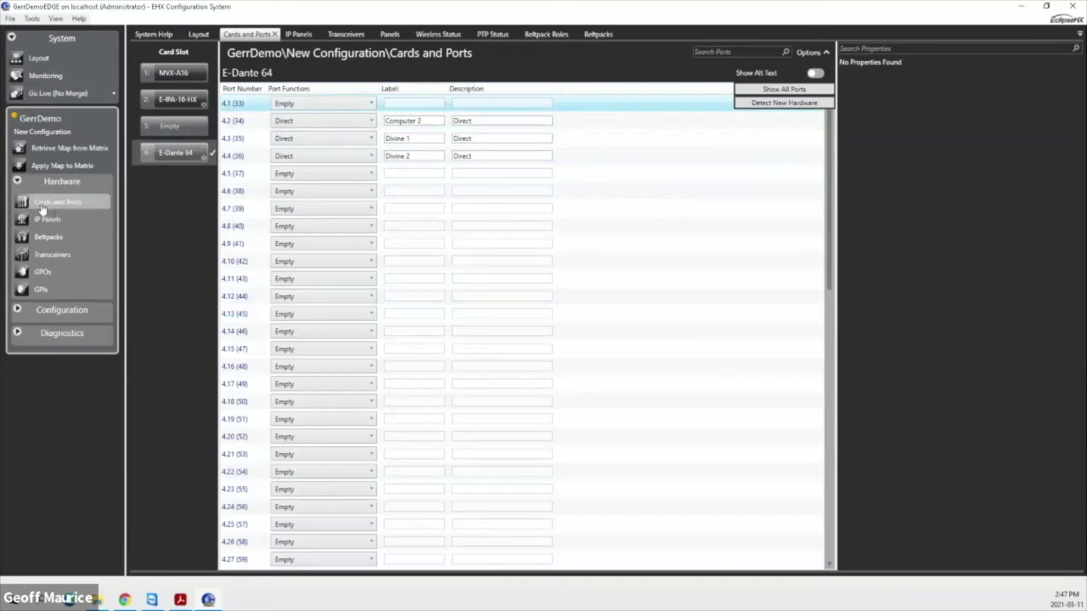
# Step: Open the IP Panels page and examine the connected panels, including the discovered V-Series 1RU Lever panel
pyautogui.click(69, 224)
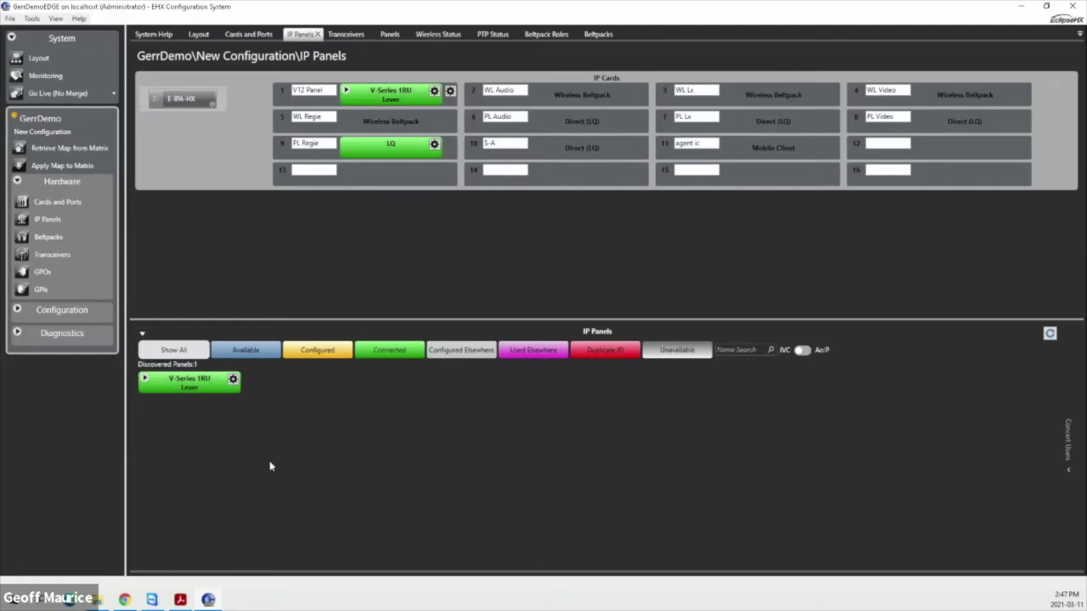
pyautogui.click(389, 350)
pyautogui.moveTo(189, 388)
pyautogui.mouseDown()
pyautogui.moveTo(361, 403)
pyautogui.moveTo(444, 228)
pyautogui.moveTo(549, 106)
pyautogui.moveTo(567, 107)
pyautogui.moveTo(602, 175)
pyautogui.moveTo(605, 107)
pyautogui.moveTo(536, 311)
pyautogui.moveTo(254, 394)
pyautogui.moveTo(204, 391)
pyautogui.mouseUp()
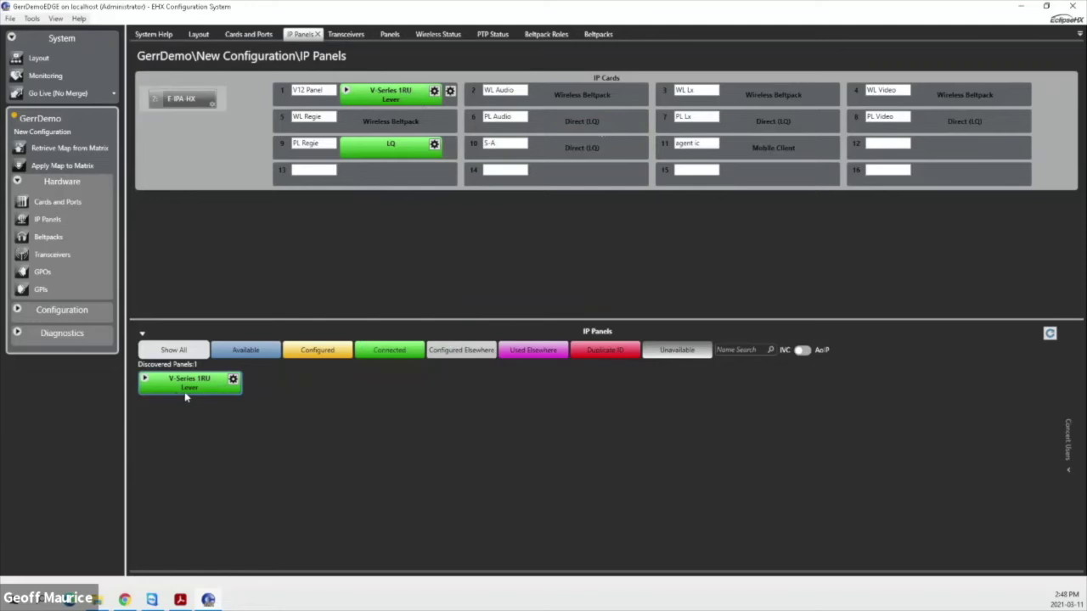
pyautogui.moveTo(185, 398)
pyautogui.mouseDown()
pyautogui.moveTo(272, 404)
pyautogui.moveTo(221, 432)
pyautogui.moveTo(446, 378)
pyautogui.moveTo(567, 89)
pyautogui.moveTo(573, 96)
pyautogui.moveTo(575, 112)
pyautogui.moveTo(434, 260)
pyautogui.moveTo(206, 392)
pyautogui.mouseUp()
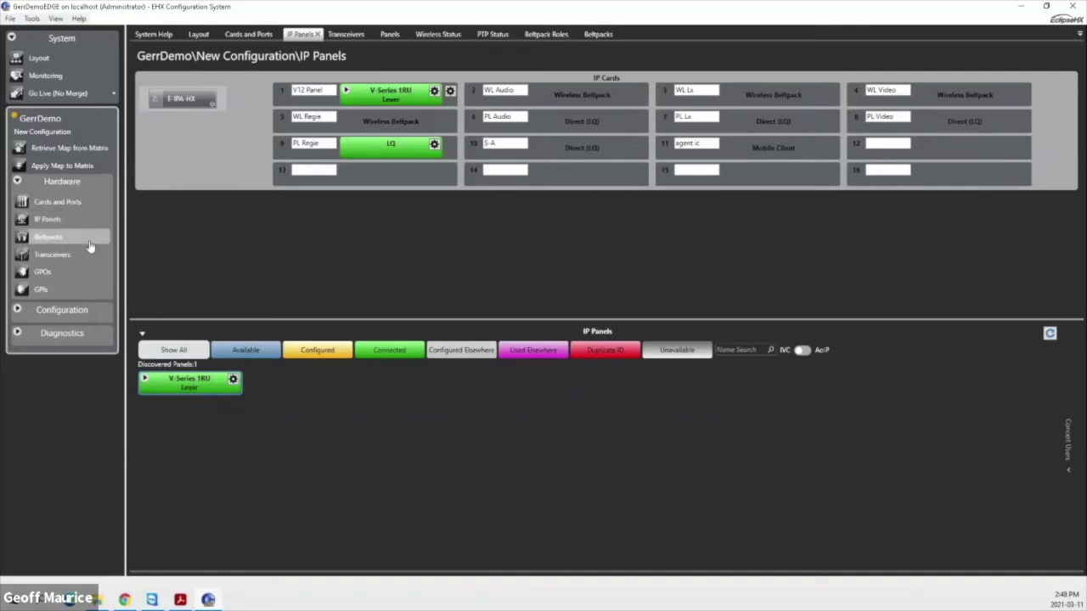
# Step: Open the Transceivers page and examine the properties of the IPT transceiver, TCVR 2 and TCVR 1
pyautogui.click(60, 255)
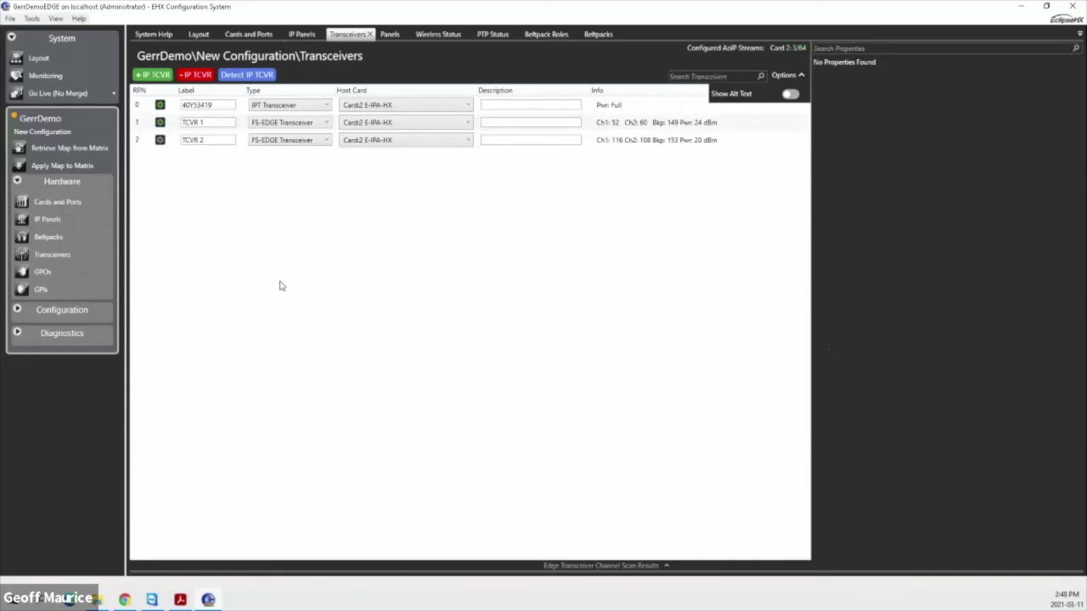
pyautogui.click(140, 109)
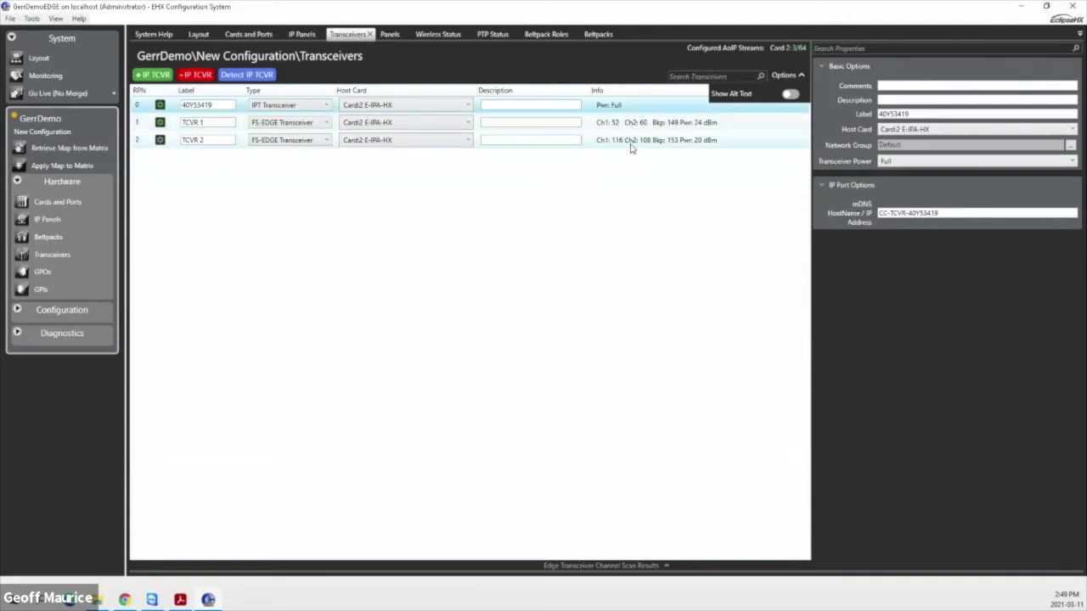
pyautogui.click(631, 149)
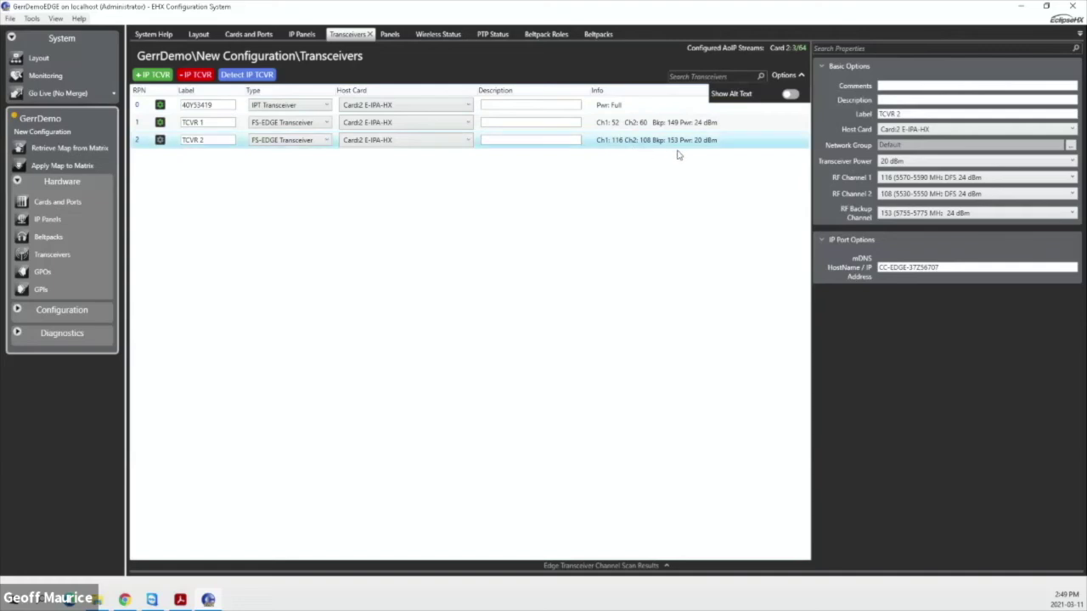
pyautogui.click(669, 124)
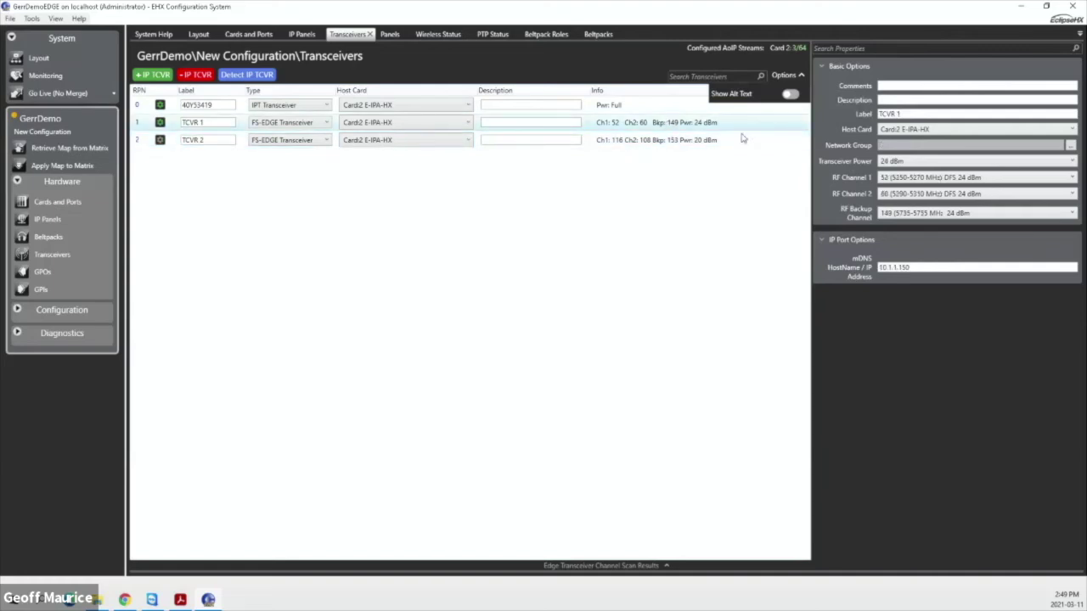
# Step: Examine TCVR 1's transceiver power and RF Channel 1 choices, its backup channel and its IP port options
pyautogui.click(890, 161)
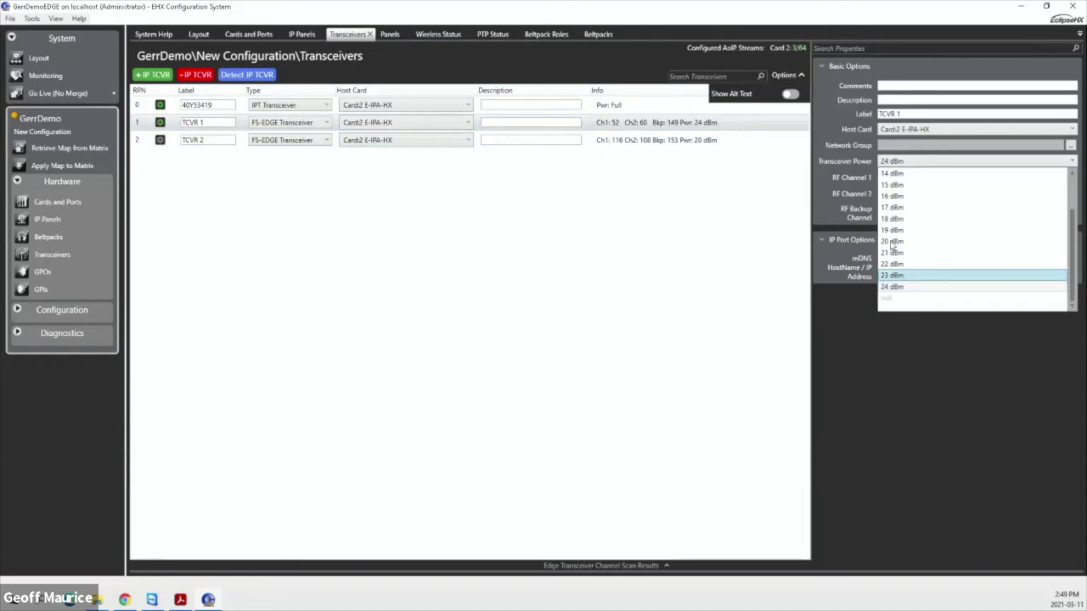
pyautogui.click(845, 165)
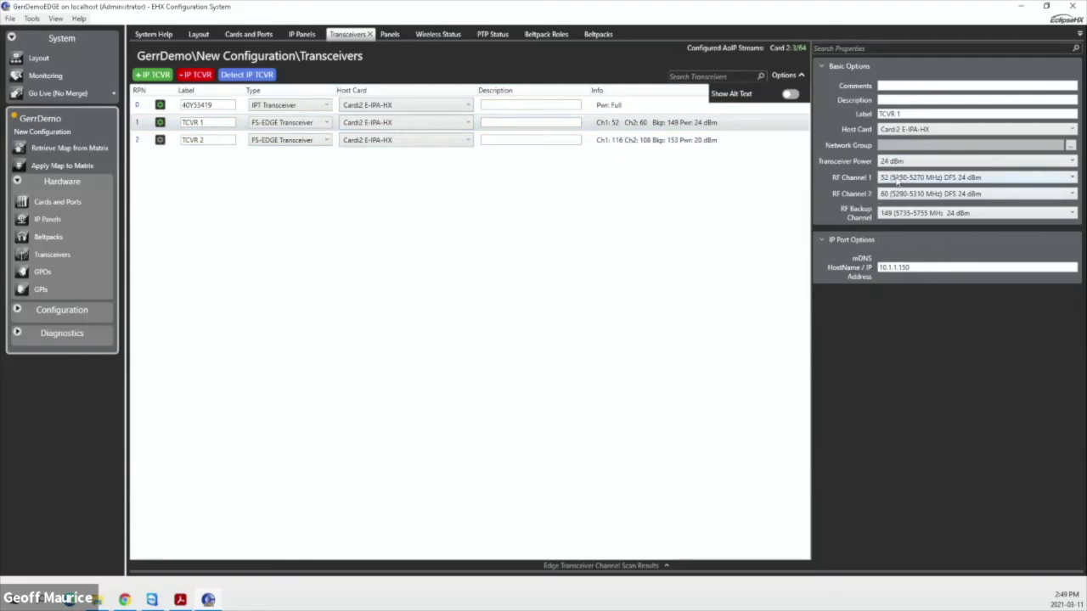
pyautogui.click(899, 181)
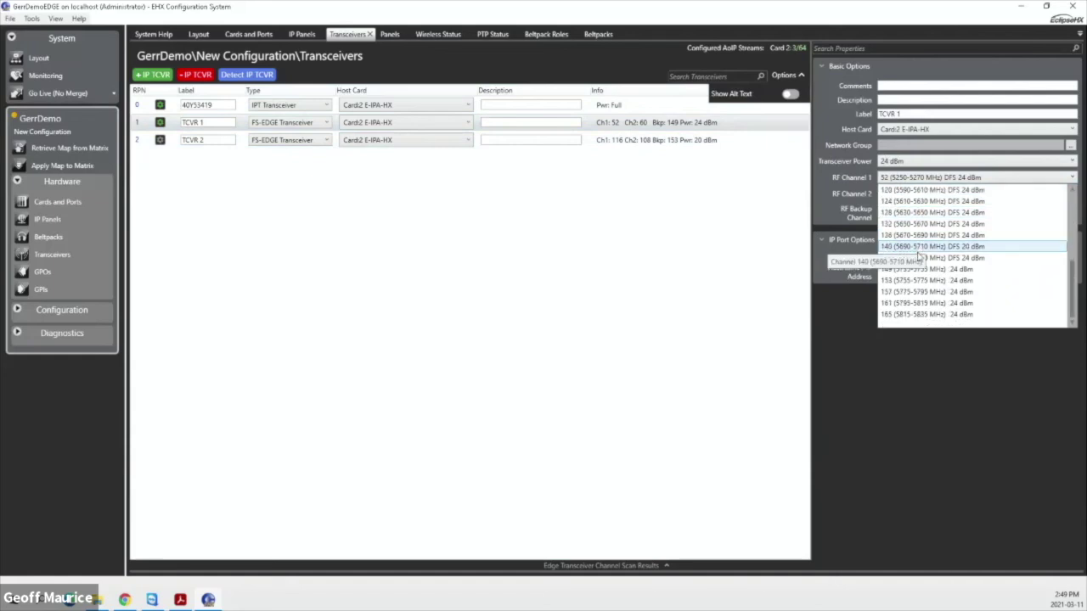
pyautogui.scroll(-3, 1019, 293)
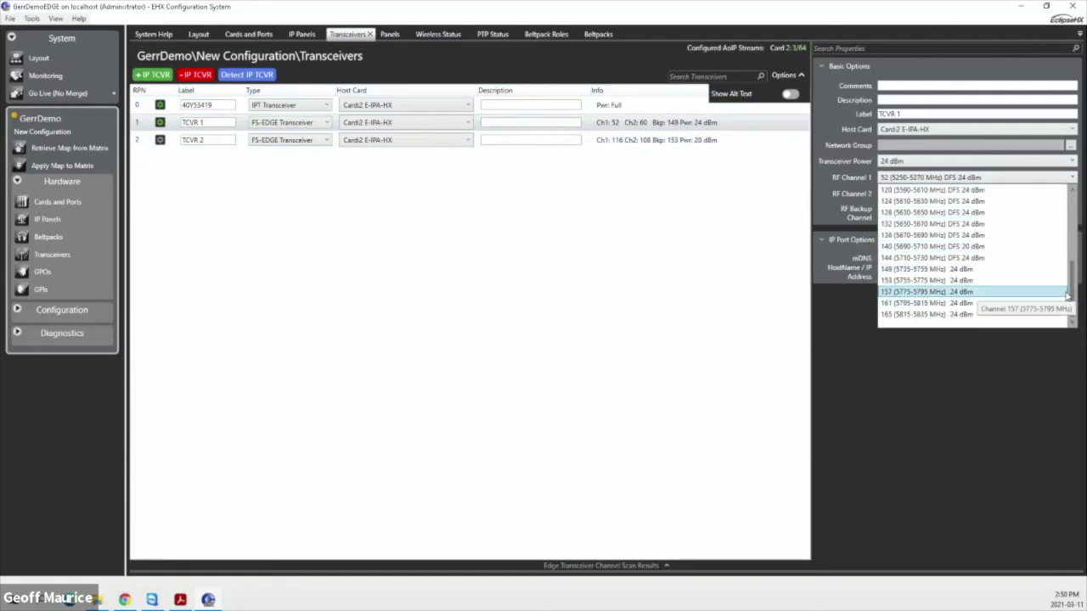
pyautogui.click(1072, 270)
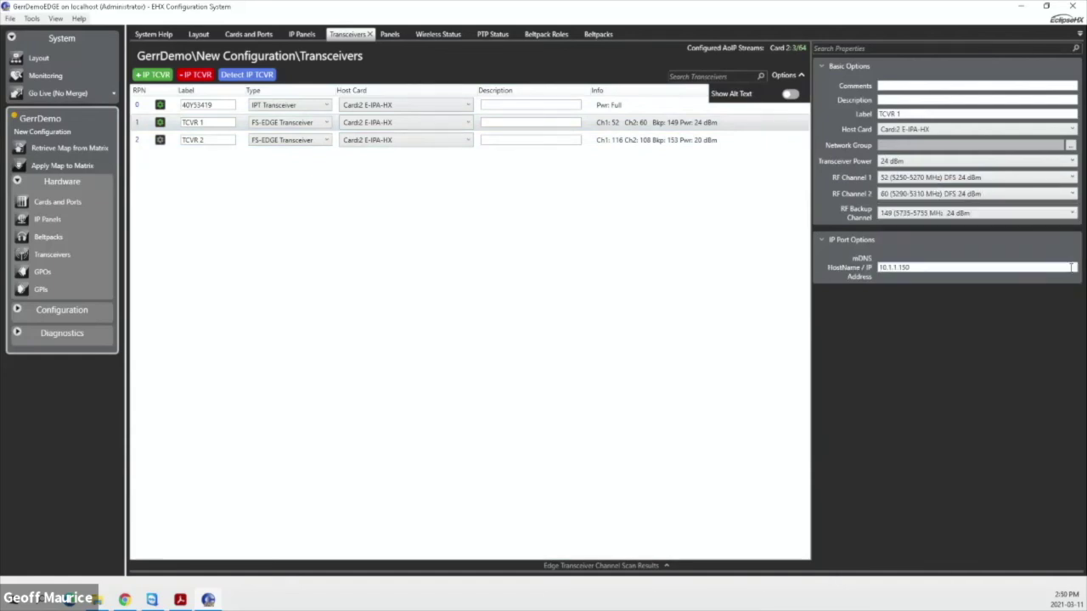
pyautogui.click(986, 178)
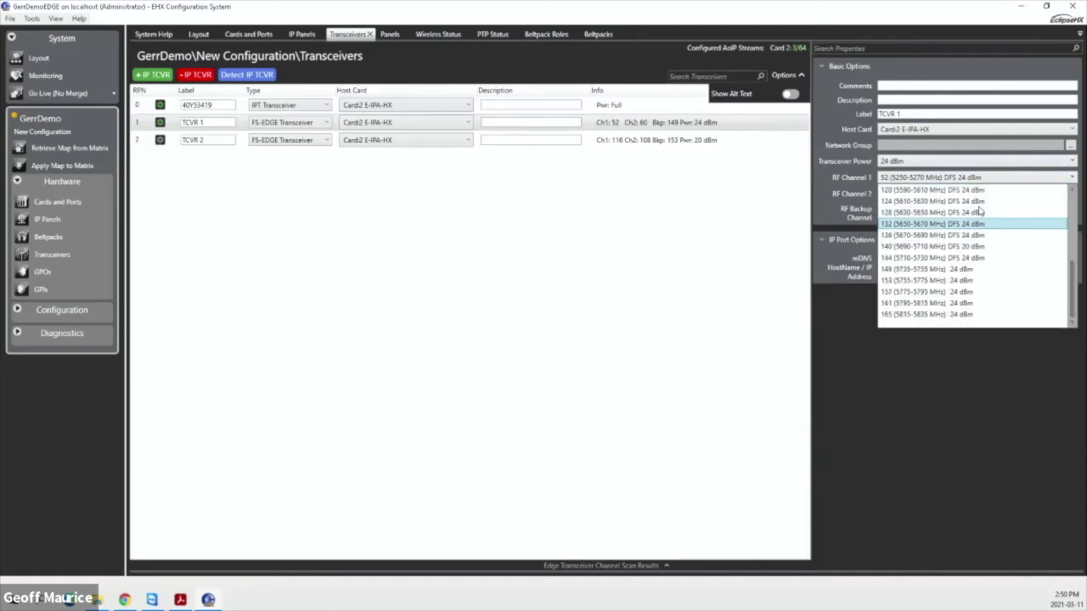
pyautogui.click(971, 178)
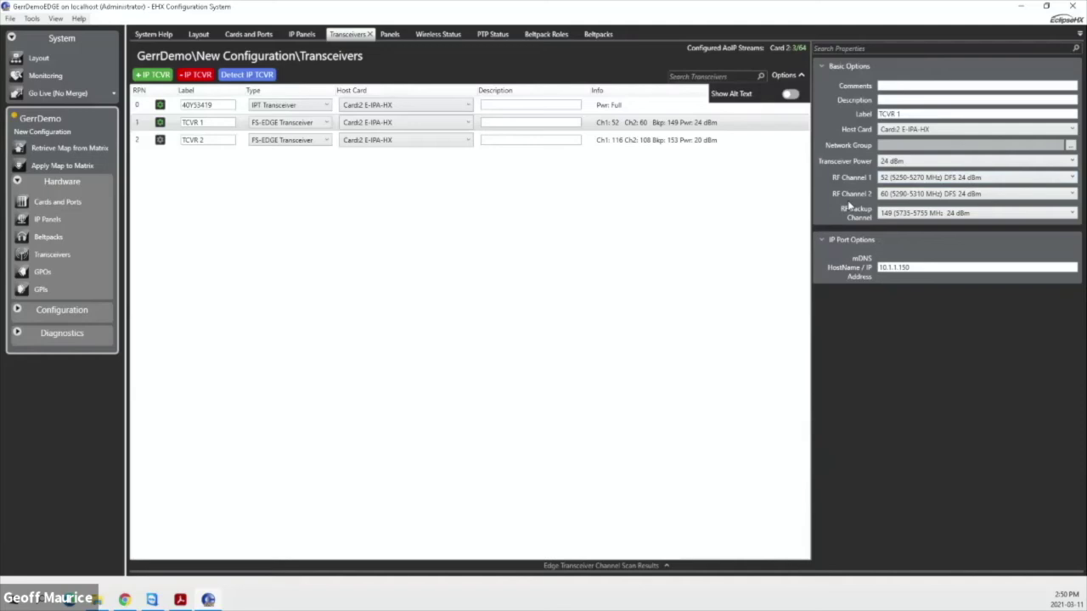
pyautogui.moveTo(846, 209)
pyautogui.moveTo(845, 273)
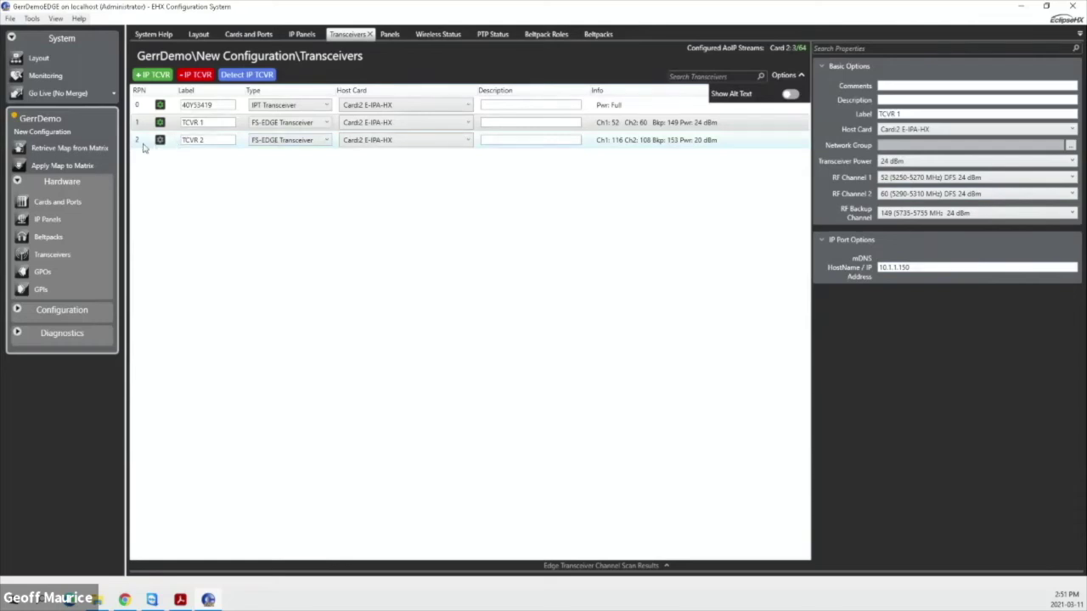
# Step: Detect the IP transceivers on the network, review the discovered AoIP devices and close the device list
pyautogui.click(247, 75)
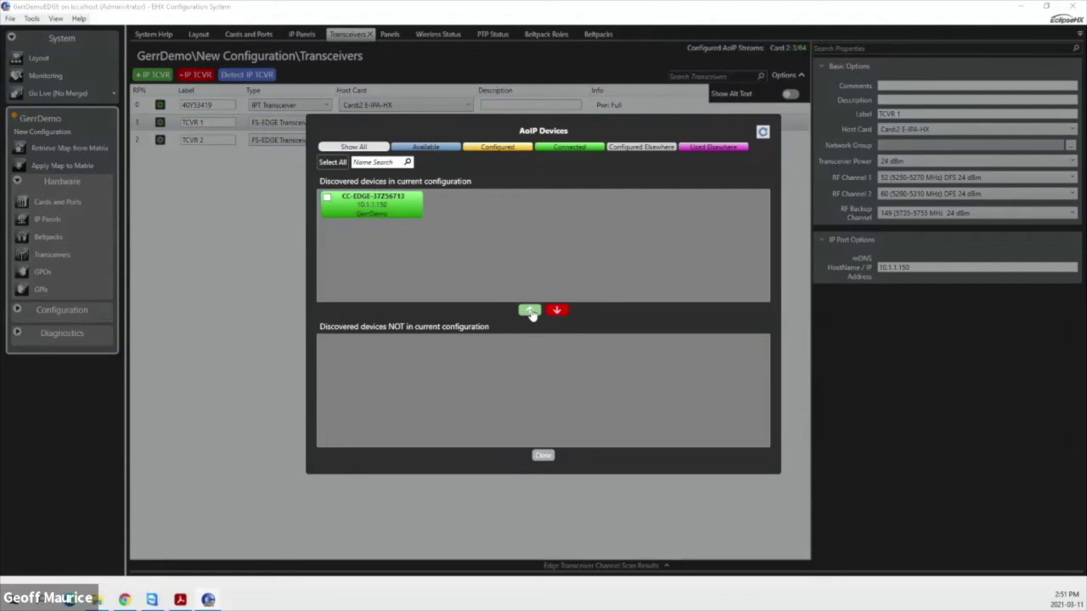
pyautogui.click(542, 457)
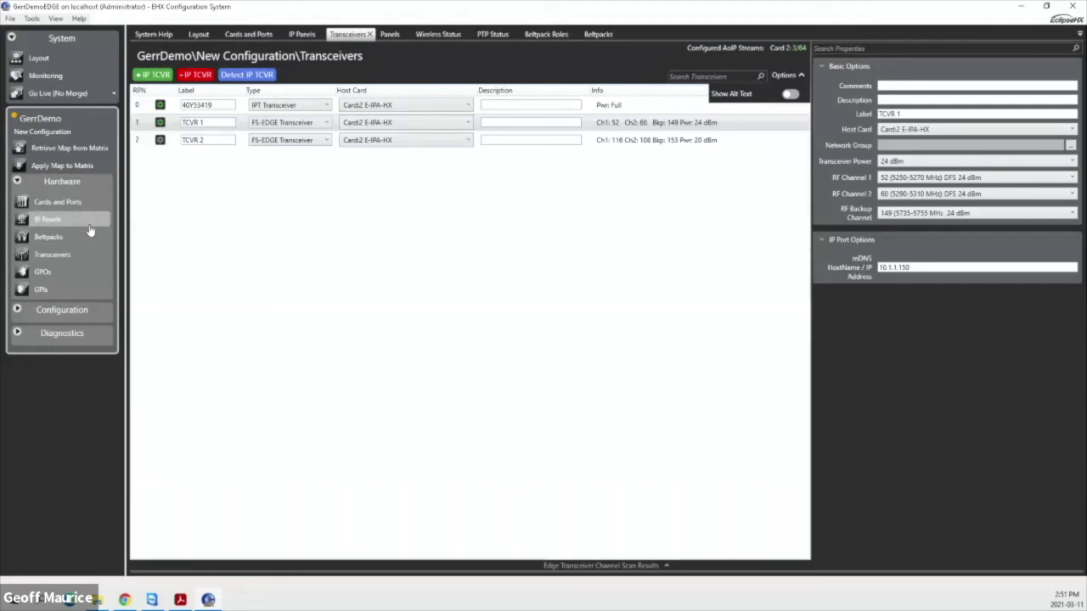
# Step: Collapse the Hardware section and apply the New Configuration map to the GerrDemo matrix without merging
pyautogui.click(18, 182)
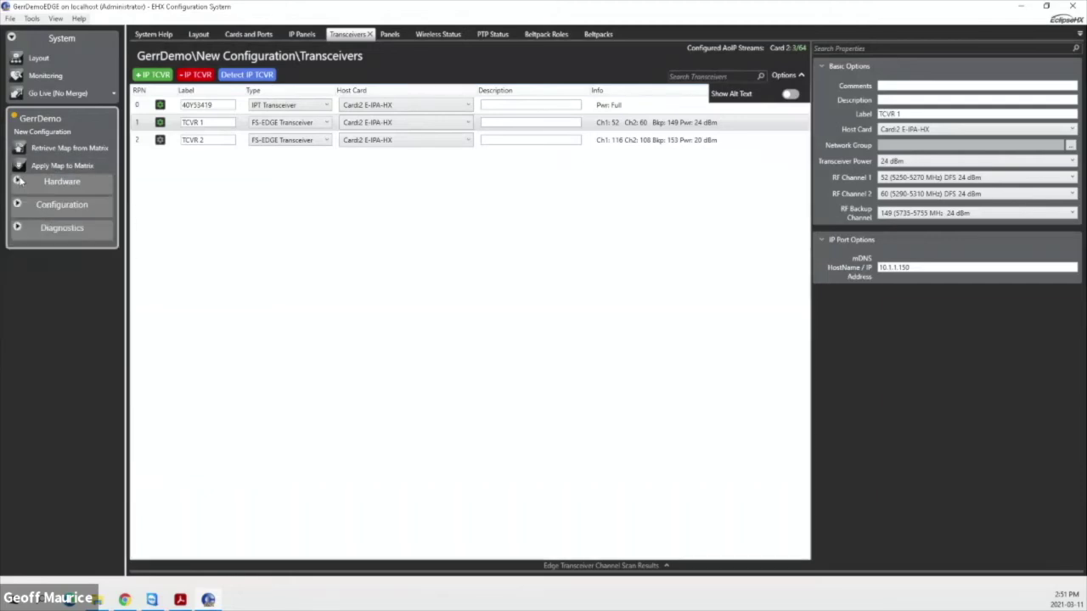
pyautogui.click(70, 168)
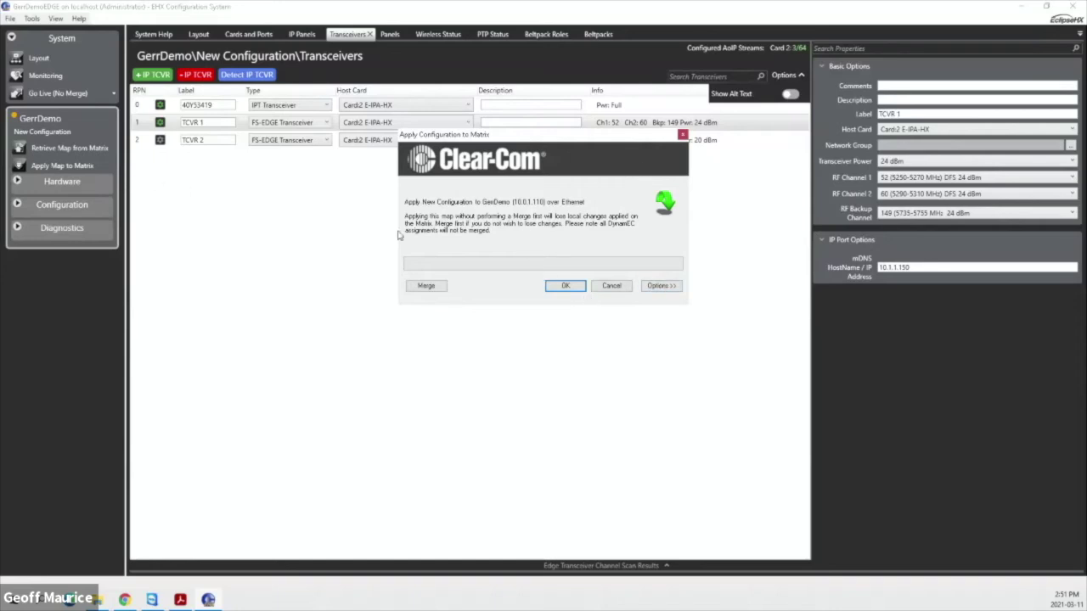
pyautogui.click(566, 287)
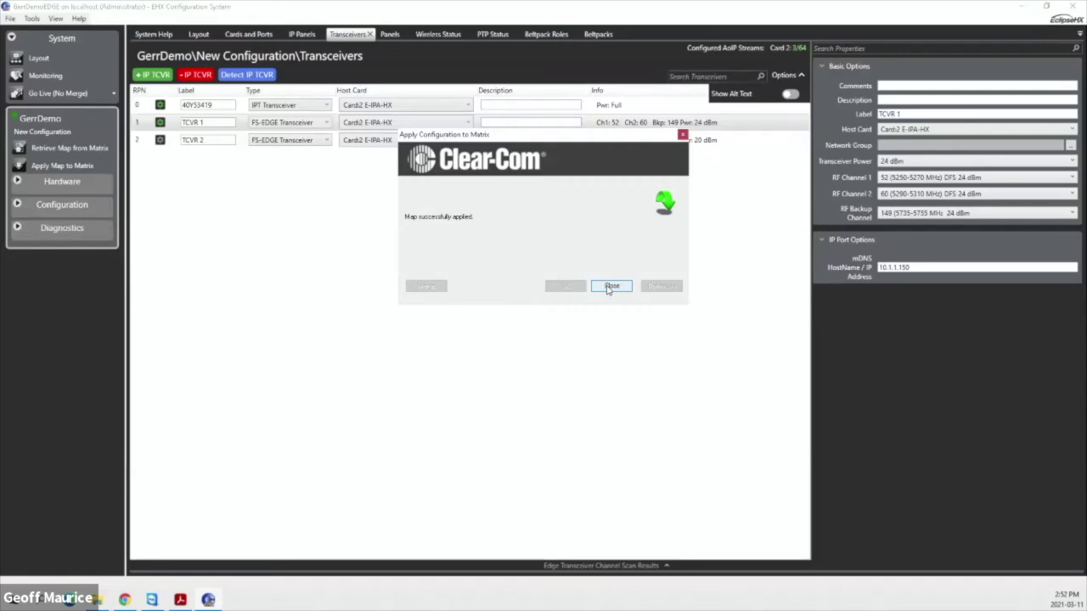
pyautogui.click(611, 287)
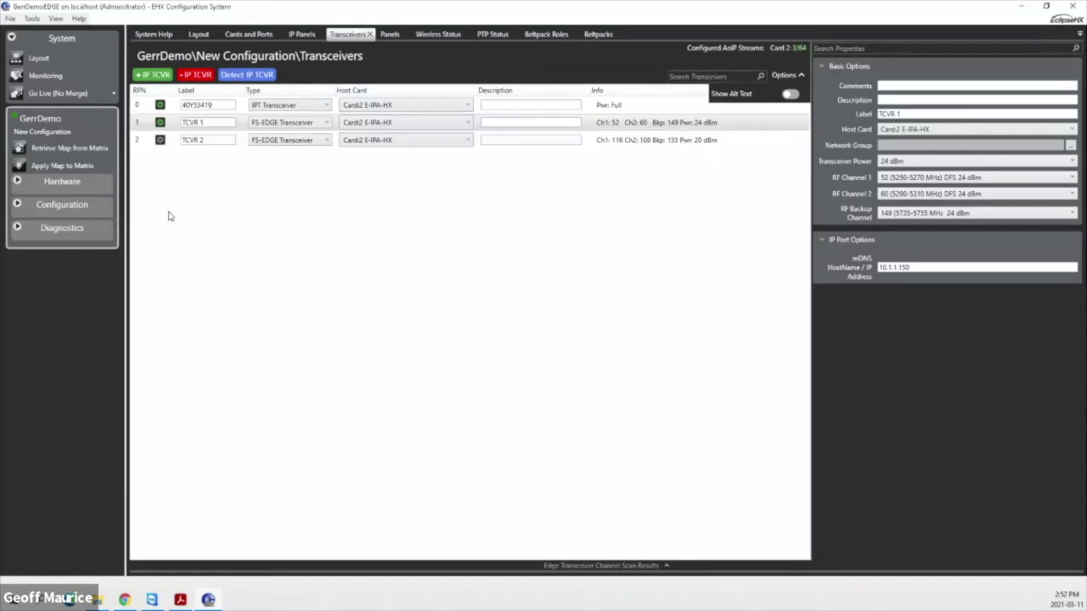
# Step: Open the Panels page, display the WL Audio FreeSpeak Edge beltpack role 601 and examine its key assignments
pyautogui.click(17, 205)
pyautogui.click(60, 227)
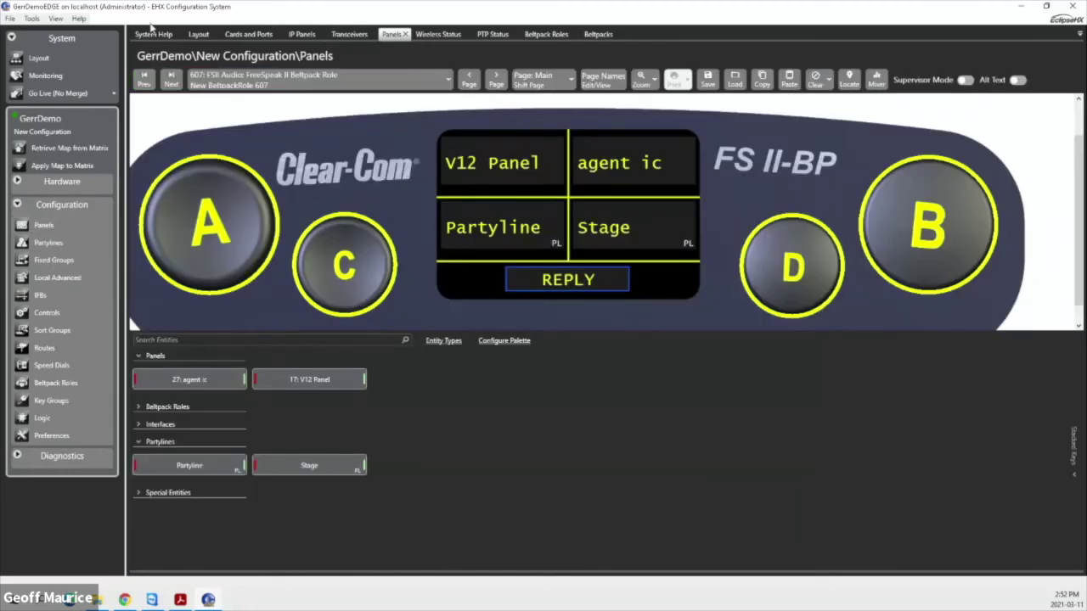
pyautogui.click(246, 88)
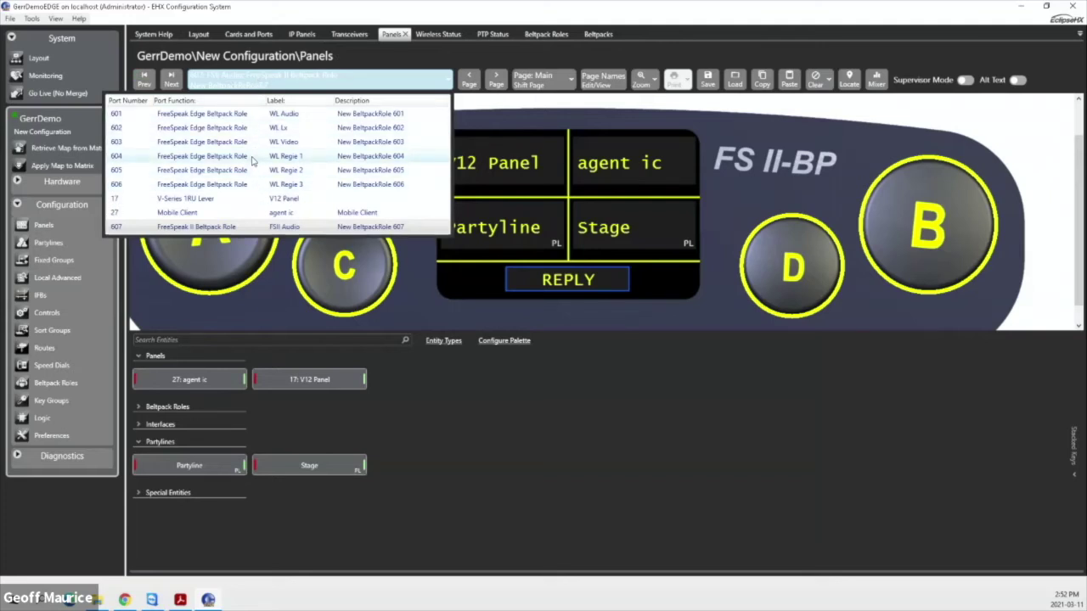
pyautogui.click(244, 115)
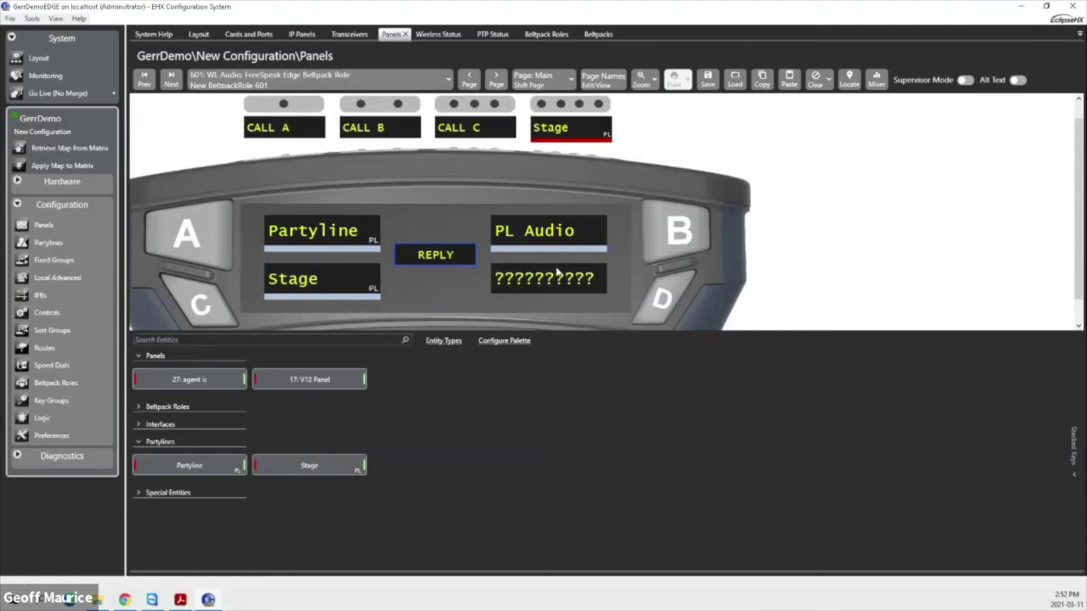
pyautogui.moveTo(531, 285)
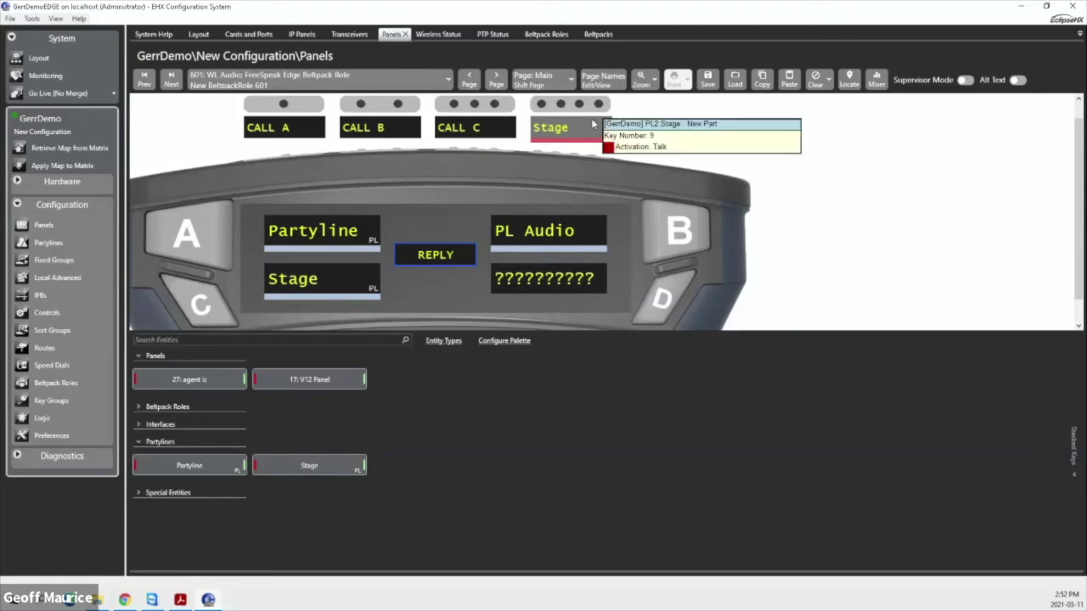
pyautogui.click(431, 263)
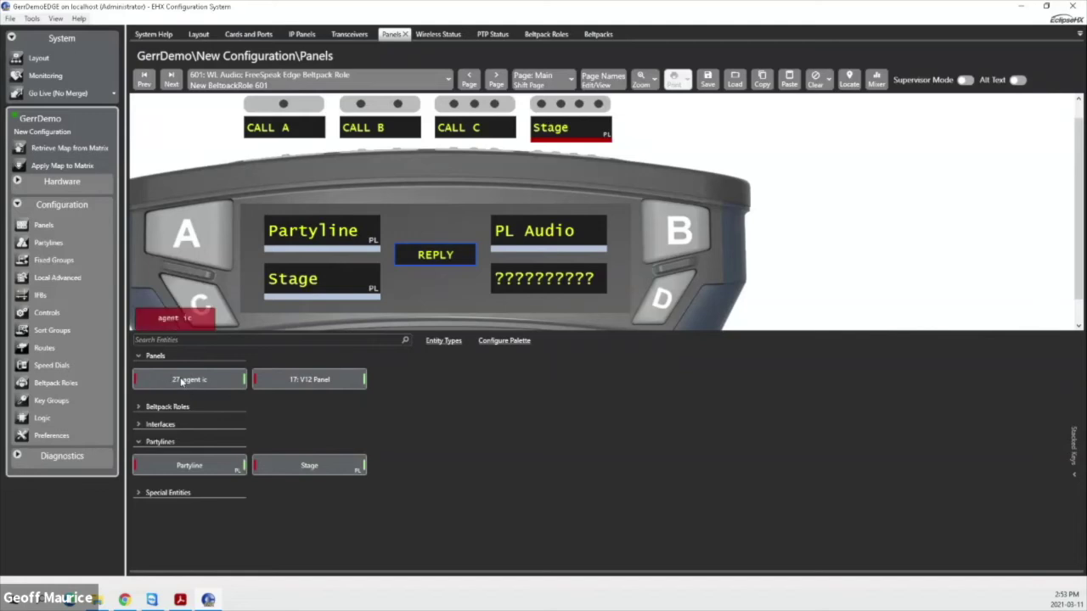
# Step: Assign the agent ic panel to key D of beltpack role 601 and review the key's available activation modes
pyautogui.moveTo(241, 379); pyautogui.dragTo(526, 294)
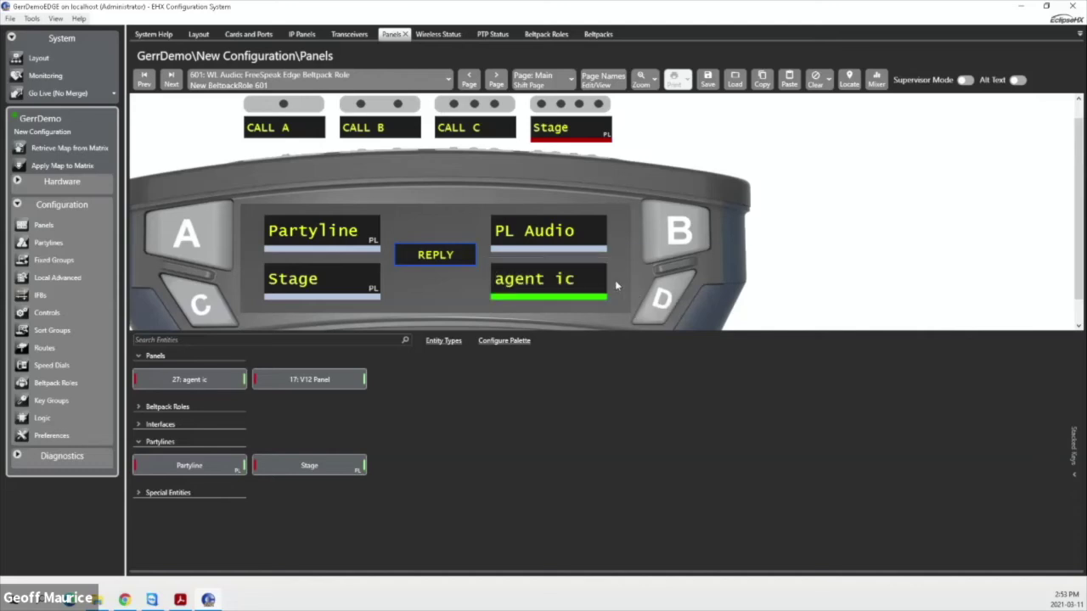
pyautogui.rightClick(525, 284)
pyautogui.moveTo(548, 292)
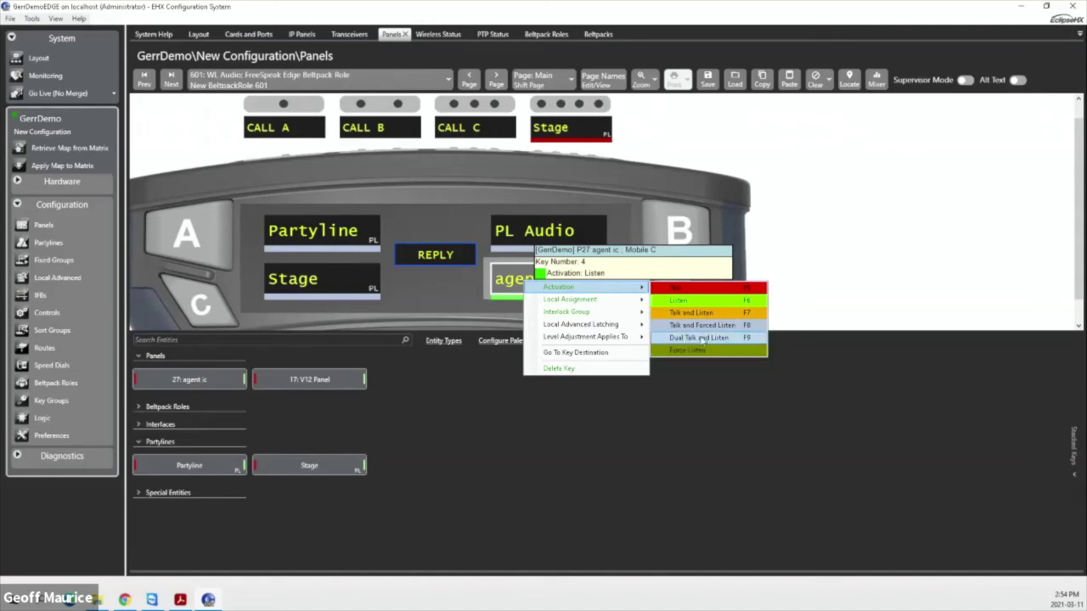
pyautogui.click(461, 295)
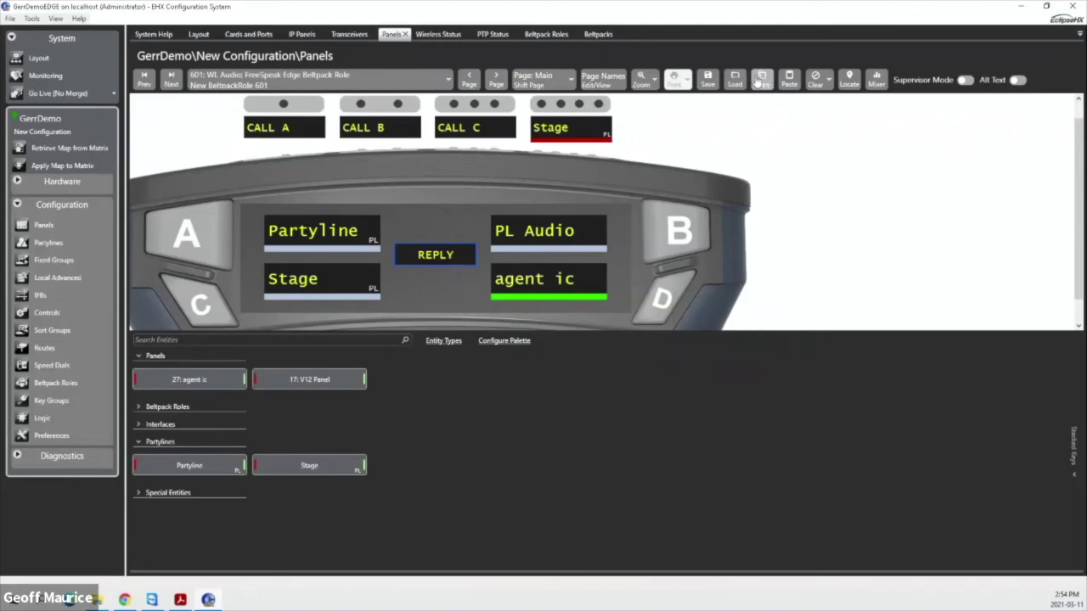
# Step: Copy the key layout of beltpack role 601 and paste it onto WL Lx beltpack role 602
pyautogui.click(170, 80)
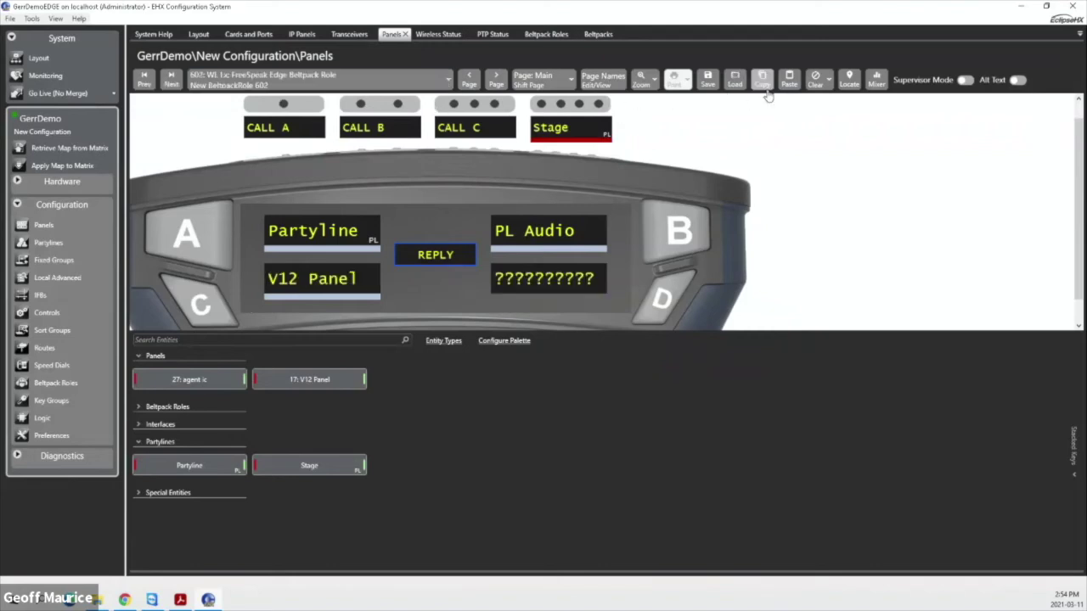
pyautogui.click(790, 80)
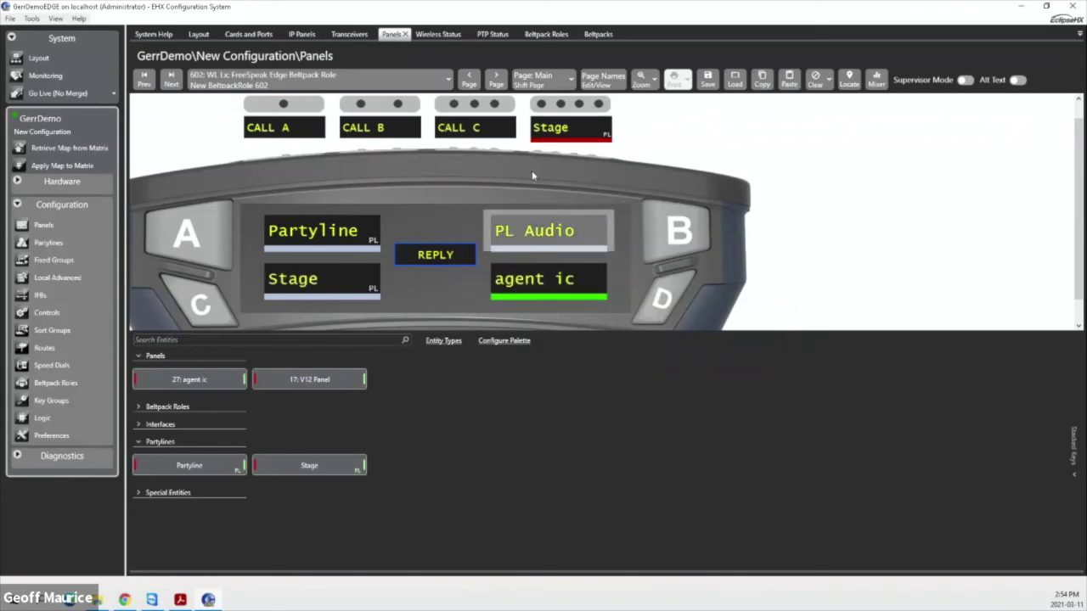
# Step: View the agent ic panel's keys, display the V12 Panel and assign agent ic to both positions of its unassigned upper-row key
pyautogui.click(348, 82)
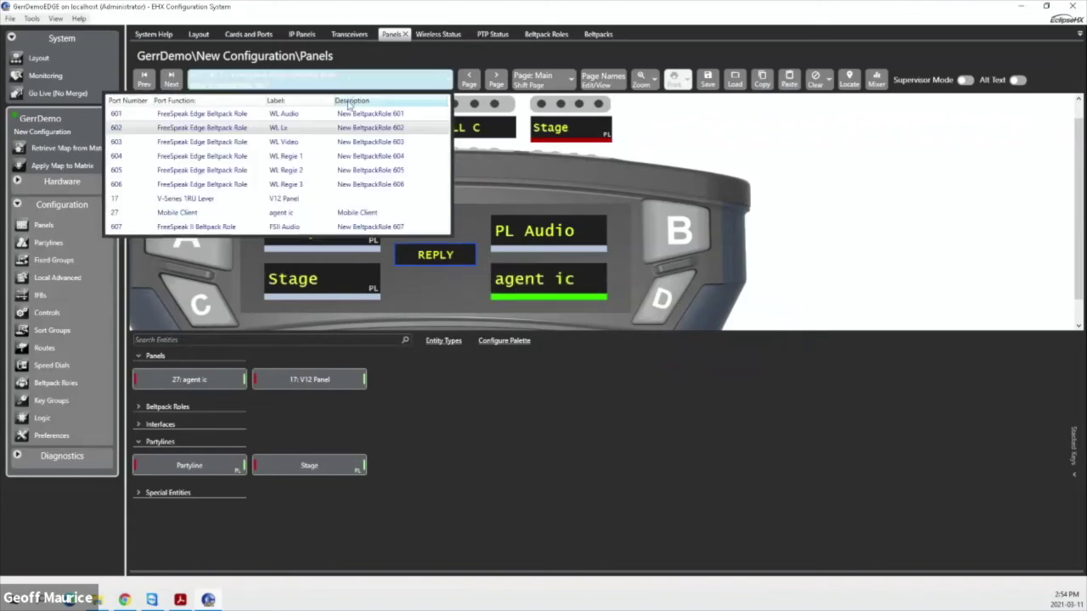
pyautogui.click(319, 212)
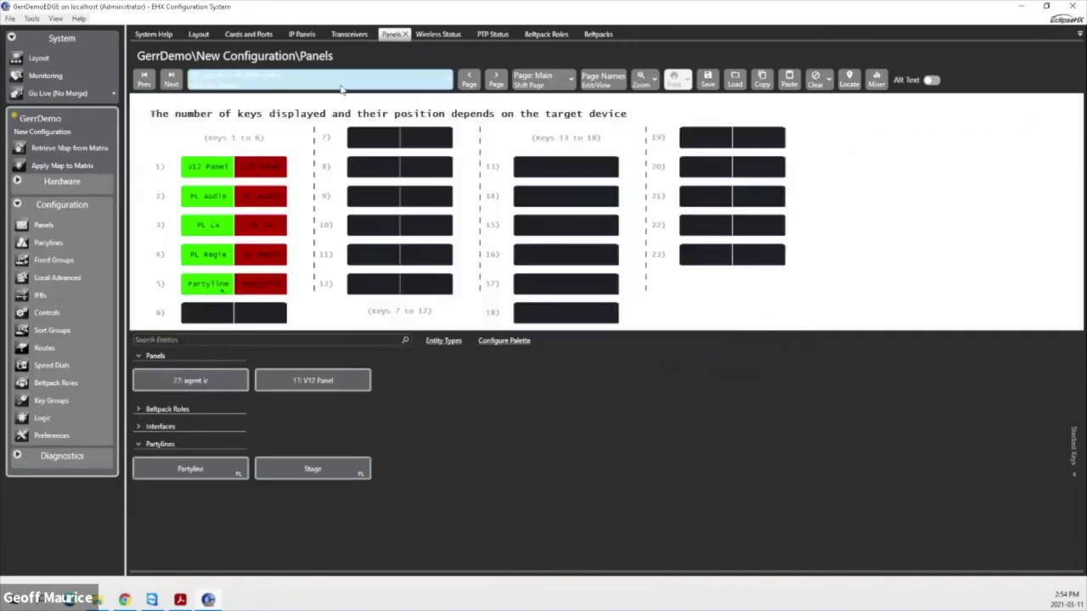
pyautogui.click(342, 85)
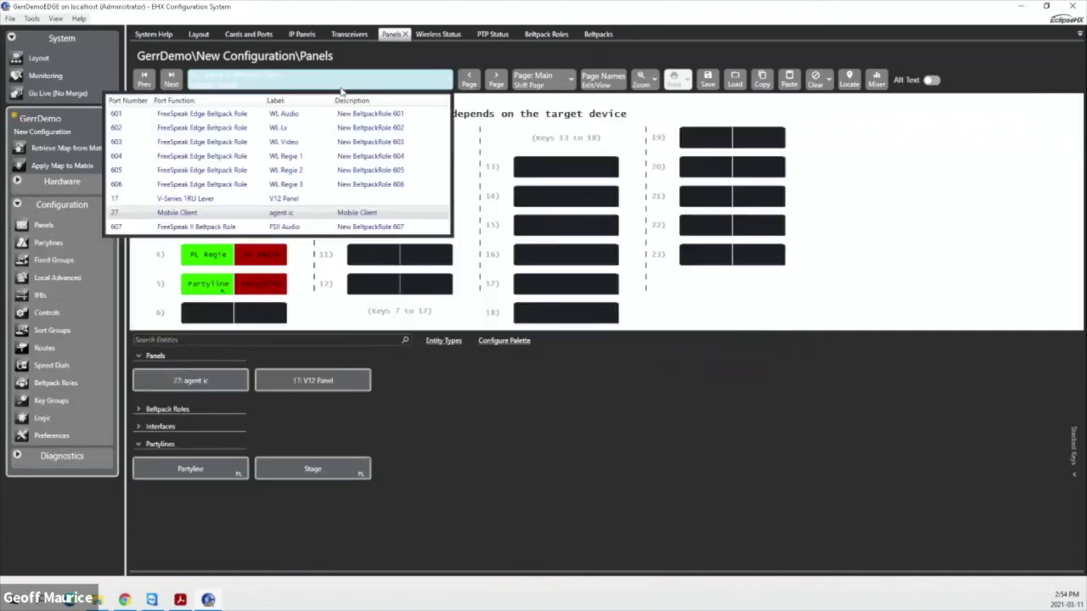
pyautogui.click(305, 201)
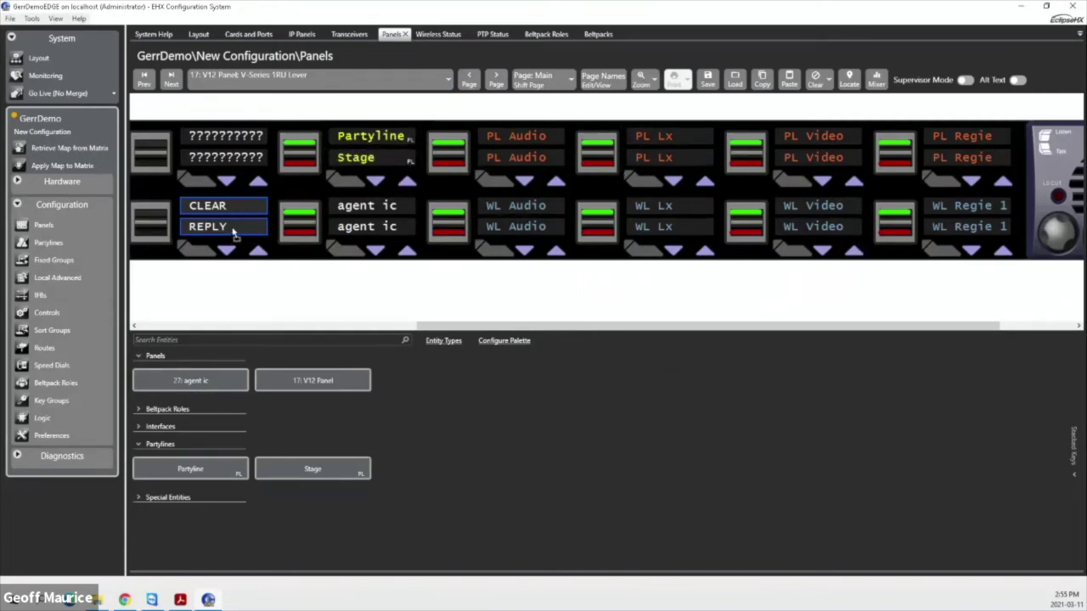
pyautogui.click(222, 144)
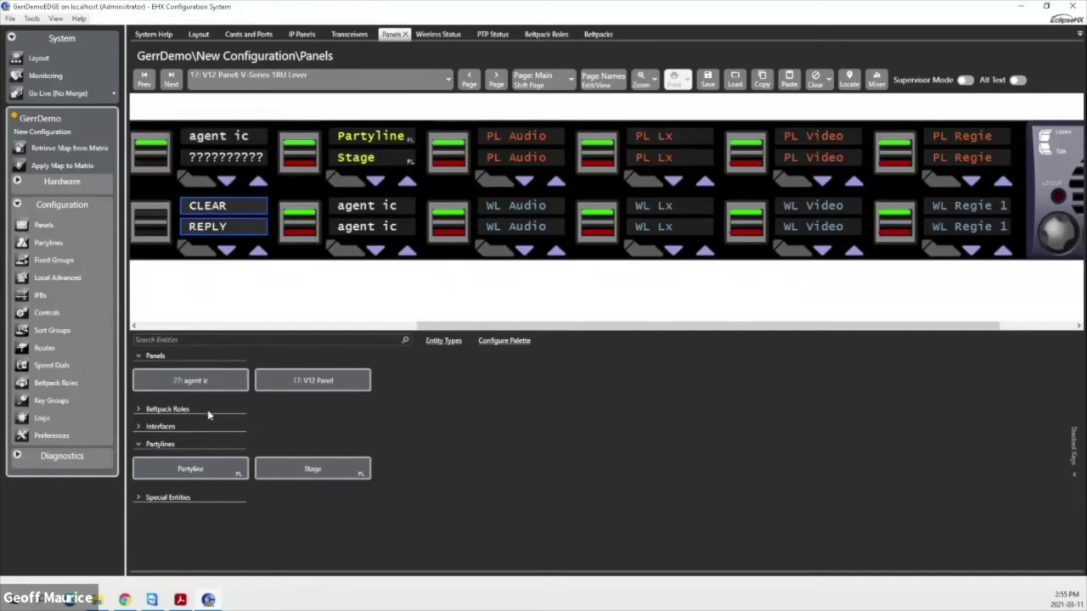
pyautogui.click(236, 162)
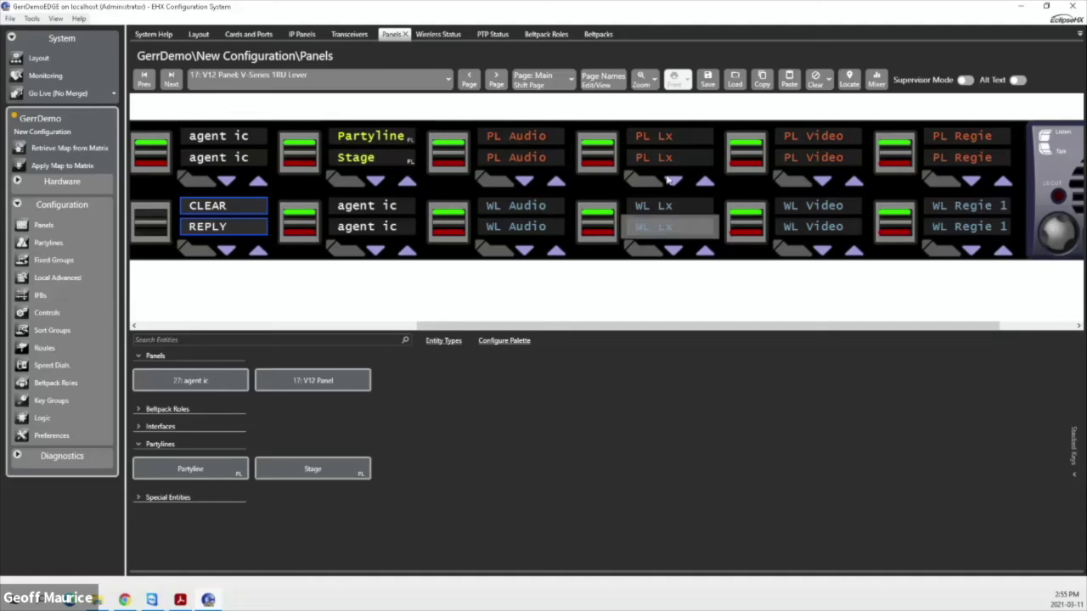
# Step: Review the main and shift pages available on the V12 Panel and close the page list
pyautogui.click(571, 82)
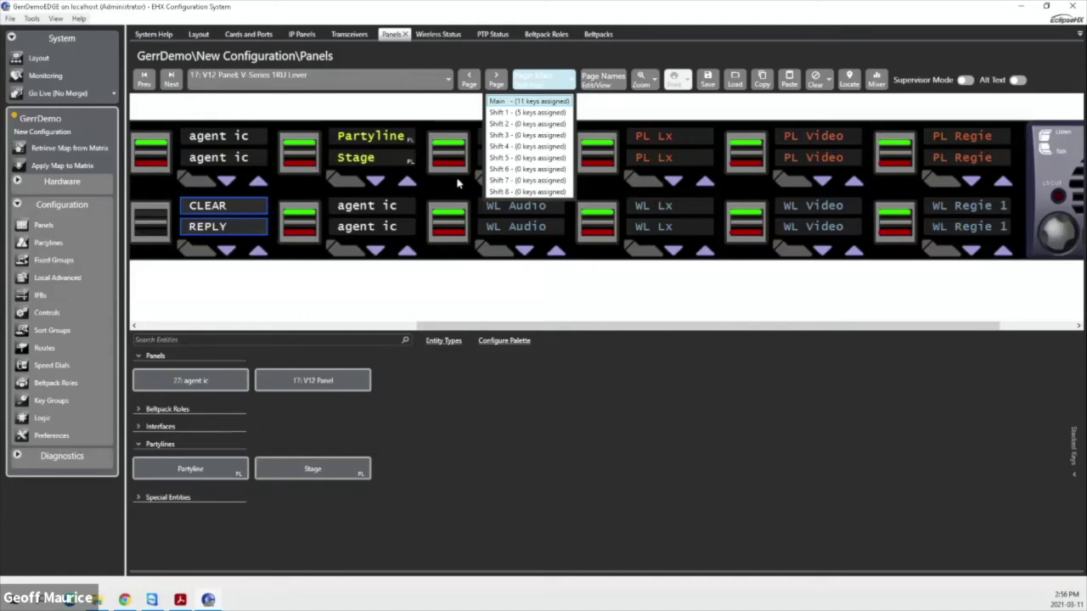
pyautogui.click(496, 295)
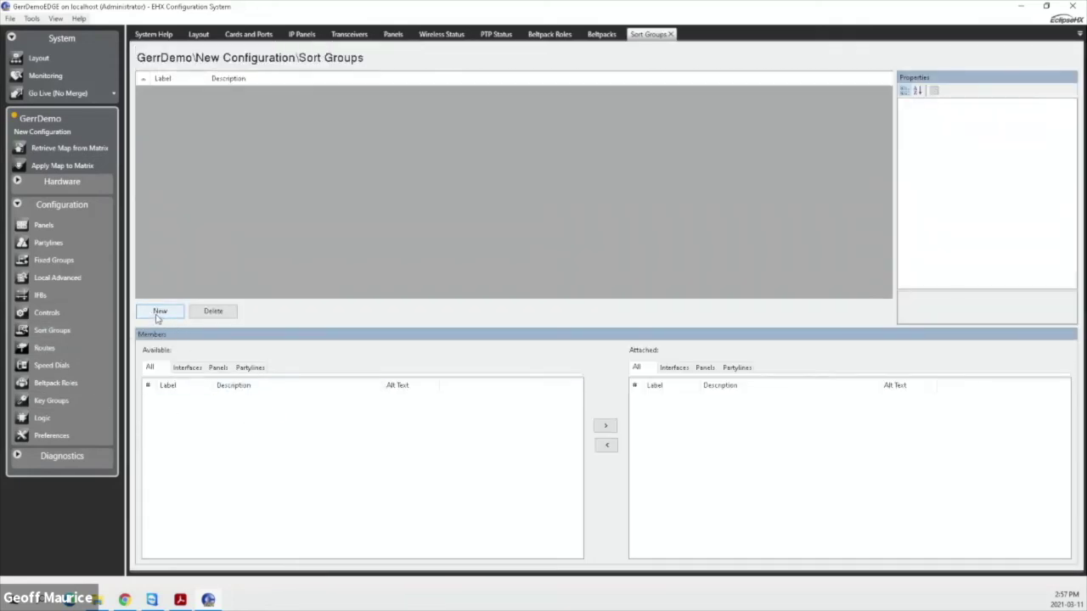
# Step: Create a new sort group and examine the interfaces available as its members
pyautogui.click(159, 313)
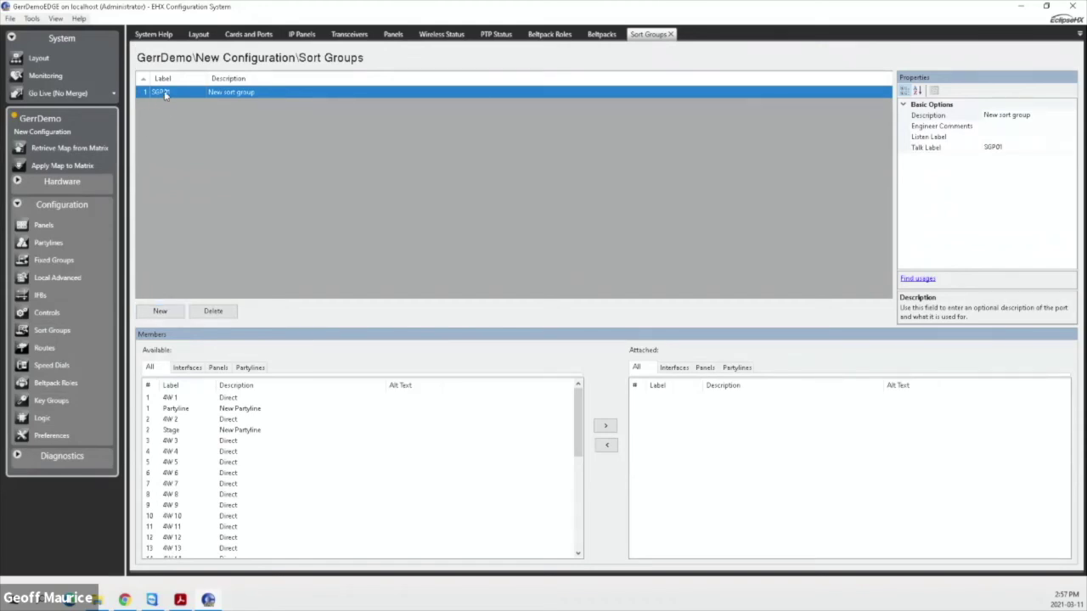
pyautogui.moveTo(575, 418)
pyautogui.mouseDown()
pyautogui.moveTo(590, 558)
pyautogui.moveTo(581, 399)
pyautogui.mouseUp()
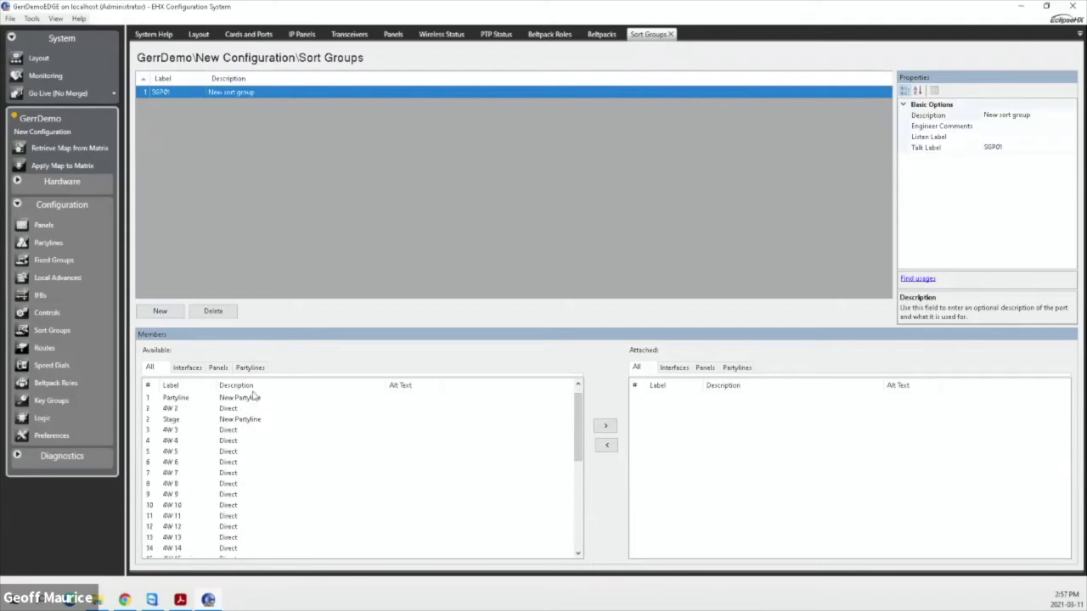
pyautogui.click(194, 369)
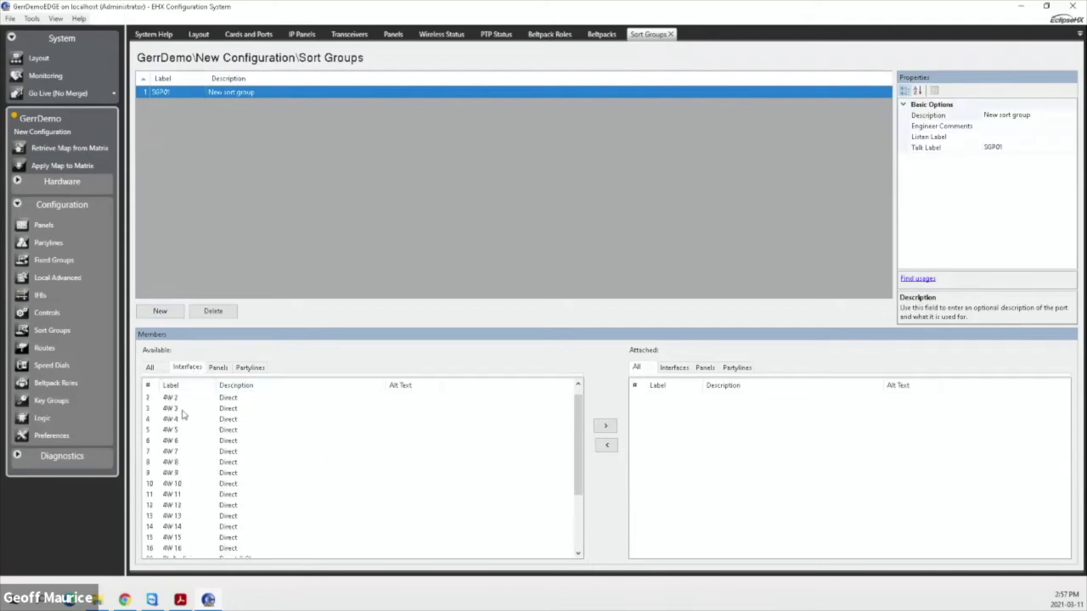
pyautogui.click(181, 401)
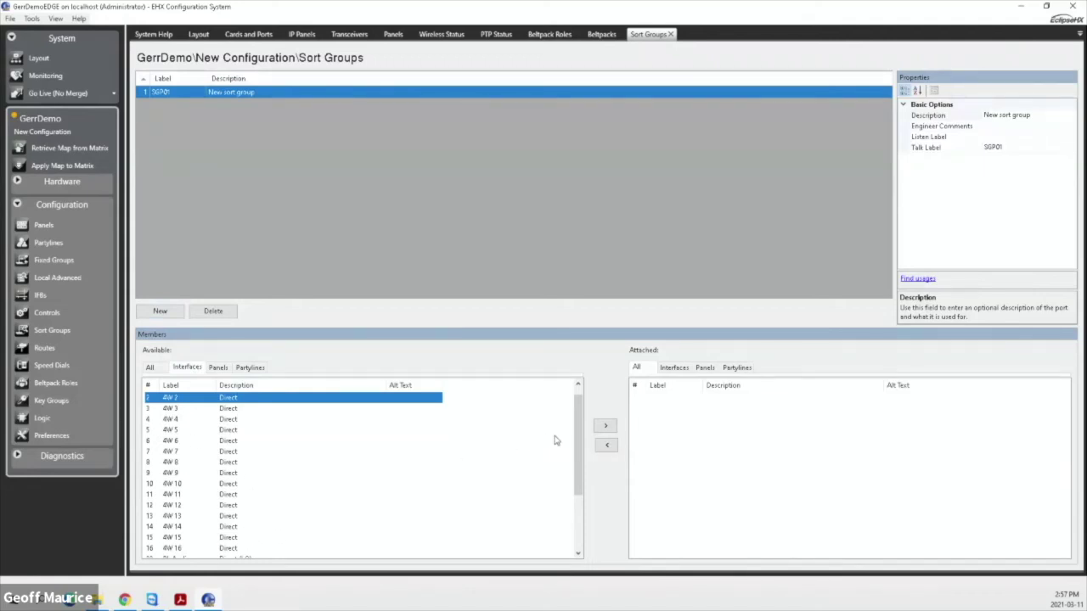
pyautogui.moveTo(581, 418); pyautogui.dragTo(593, 509)
pyautogui.click(210, 463)
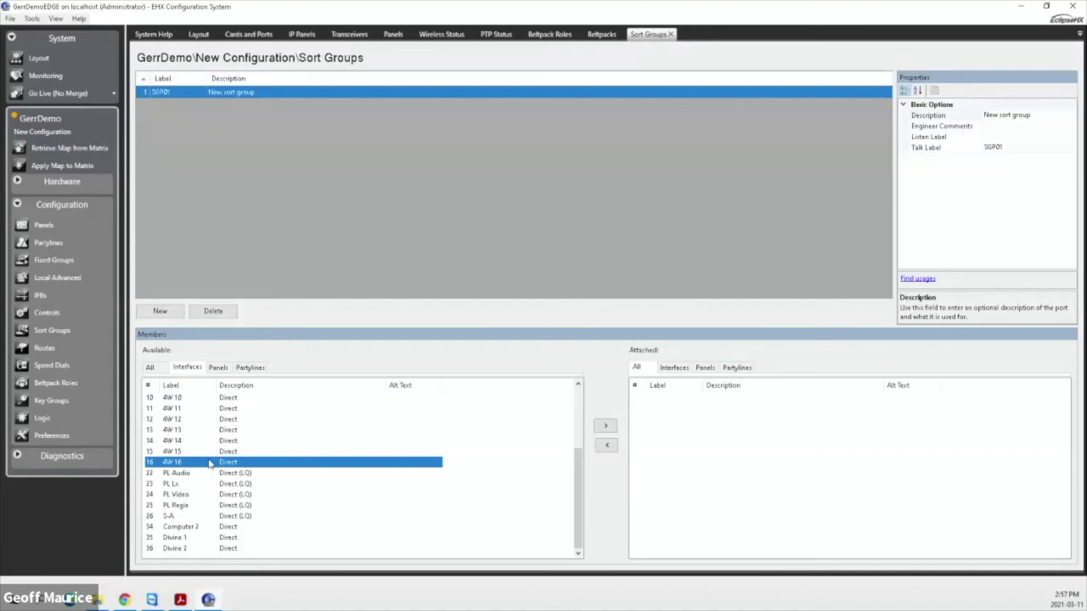
pyautogui.click(212, 420)
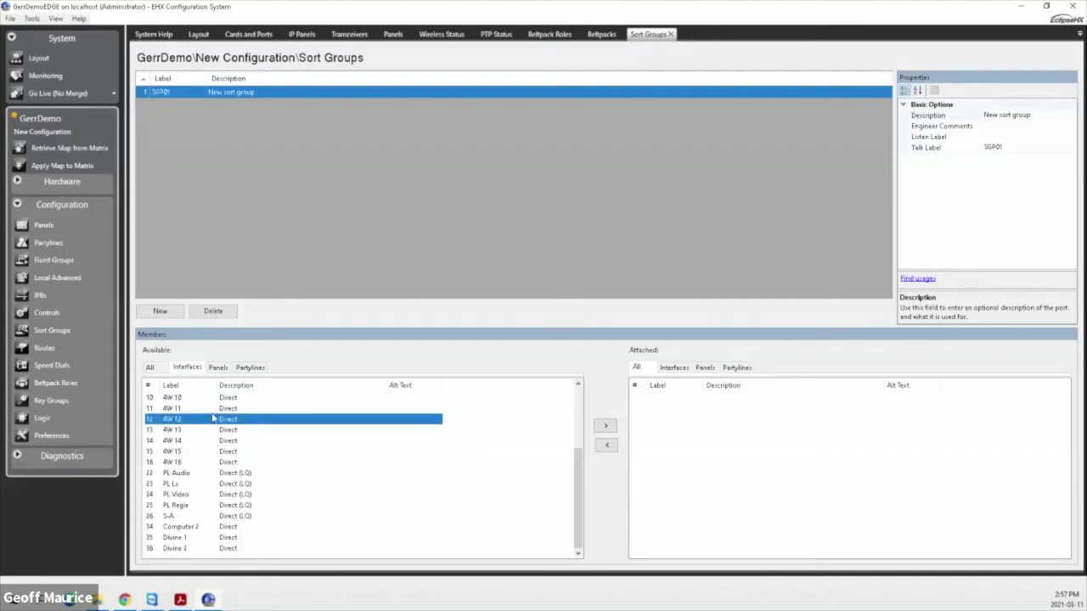
pyautogui.click(201, 398)
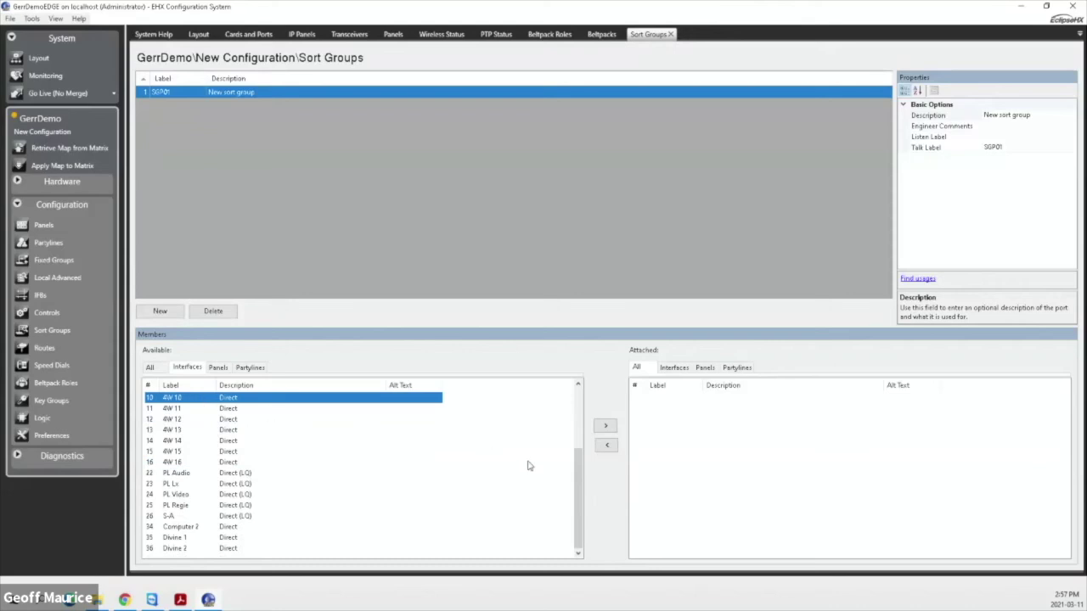
# Step: Attach the interfaces 4W 1 through 4W 12 to the new sort group
pyautogui.scroll(3, 576, 476)
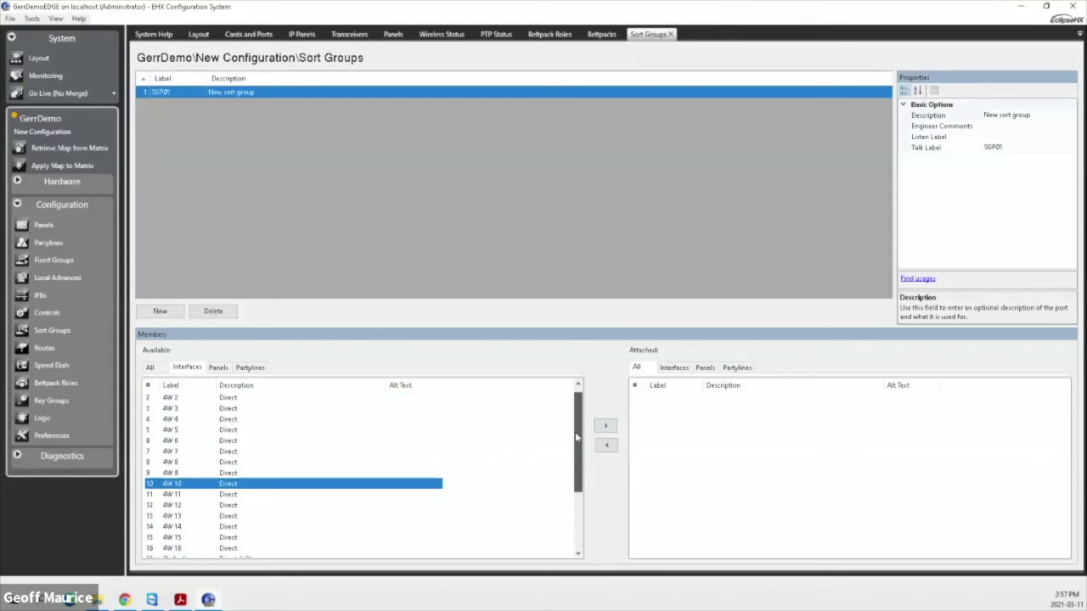
pyautogui.doubleClick(257, 399)
pyautogui.doubleClick(257, 400)
pyautogui.doubleClick(257, 399)
pyautogui.doubleClick(256, 402)
pyautogui.doubleClick(257, 402)
pyautogui.doubleClick(256, 403)
pyautogui.doubleClick(256, 402)
pyautogui.doubleClick(257, 401)
pyautogui.doubleClick(256, 401)
pyautogui.doubleClick(257, 401)
pyautogui.doubleClick(256, 401)
pyautogui.doubleClick(256, 401)
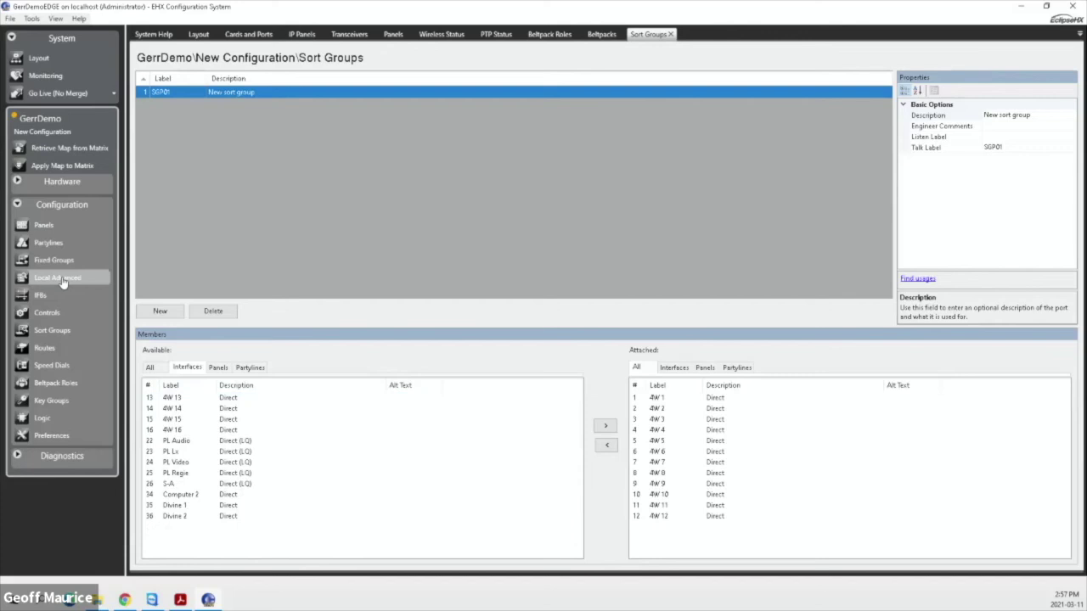
# Step: Set the sort group's label to 4Ws
pyautogui.click(164, 96)
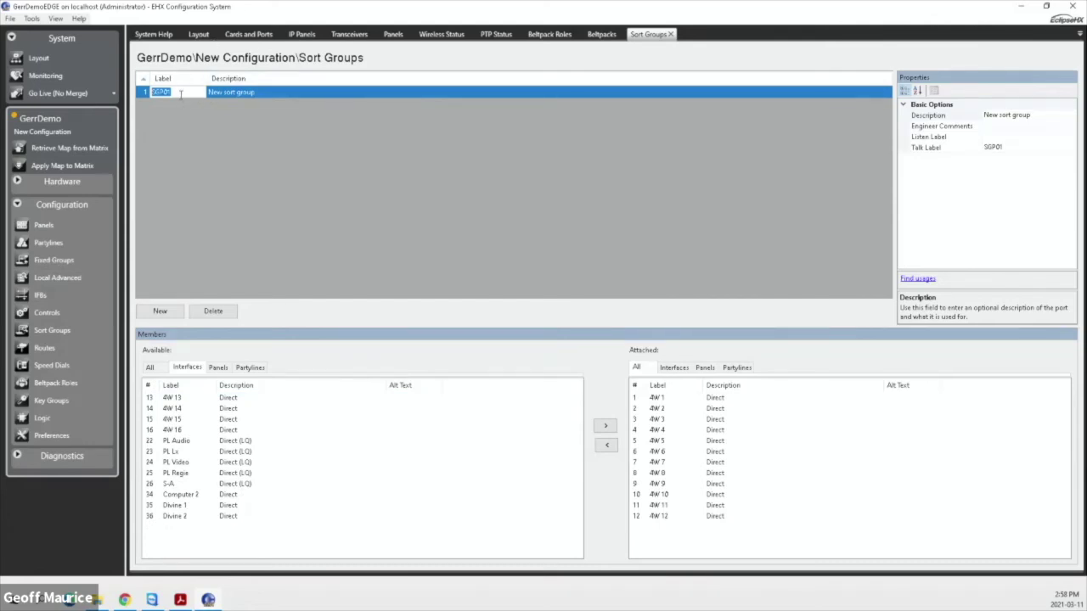
pyautogui.write('4Ws')
pyautogui.press('Return')
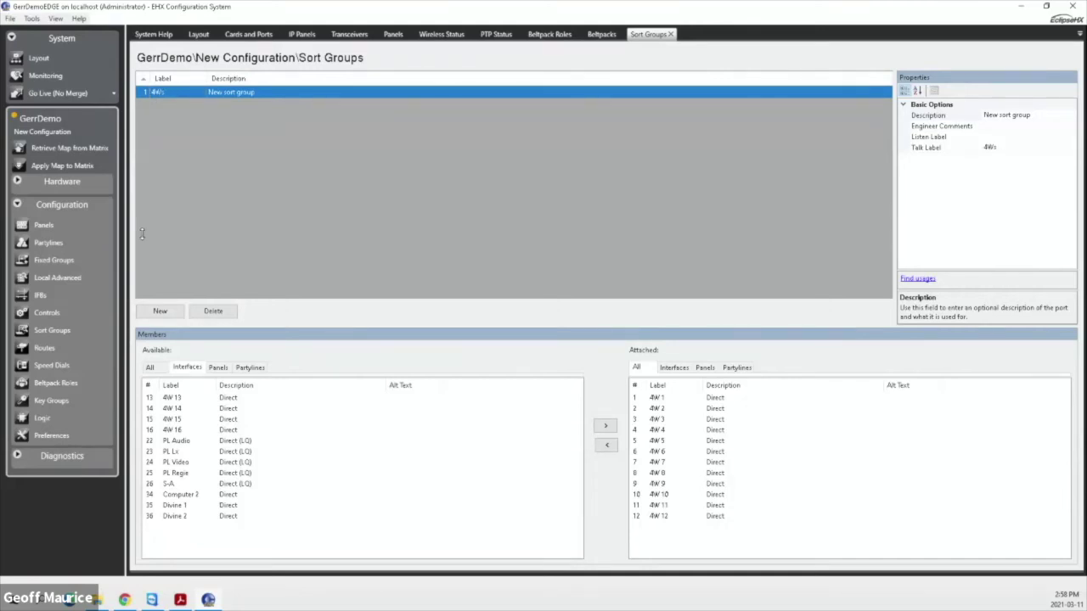
# Step: Assign the 4Ws sort group to the upper position of the WL Regie 1 key on the V12 Panel and acknowledge the notice
pyautogui.click(68, 229)
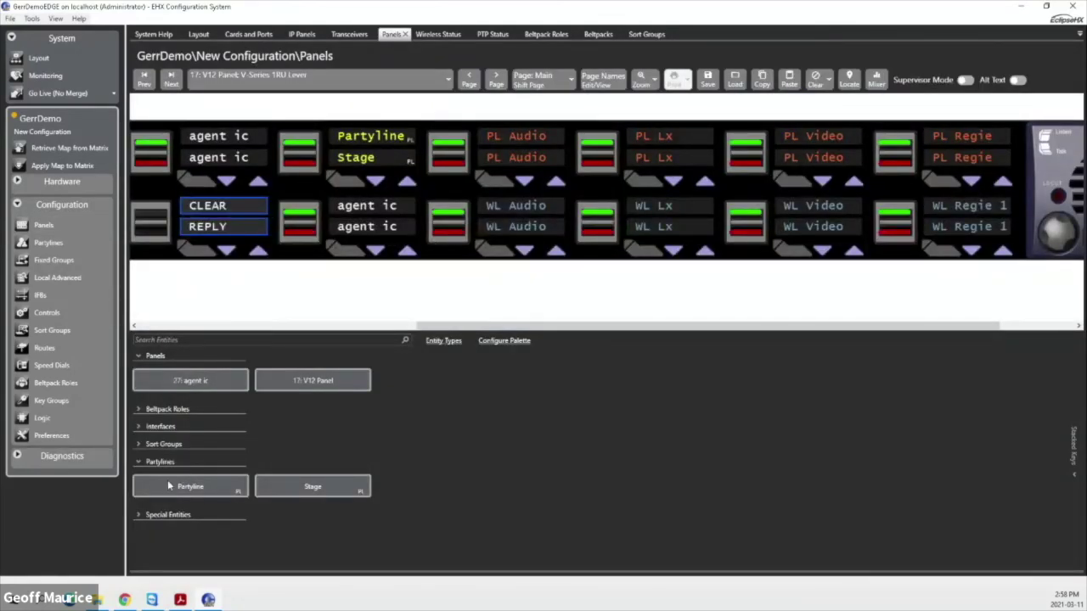
pyautogui.click(166, 446)
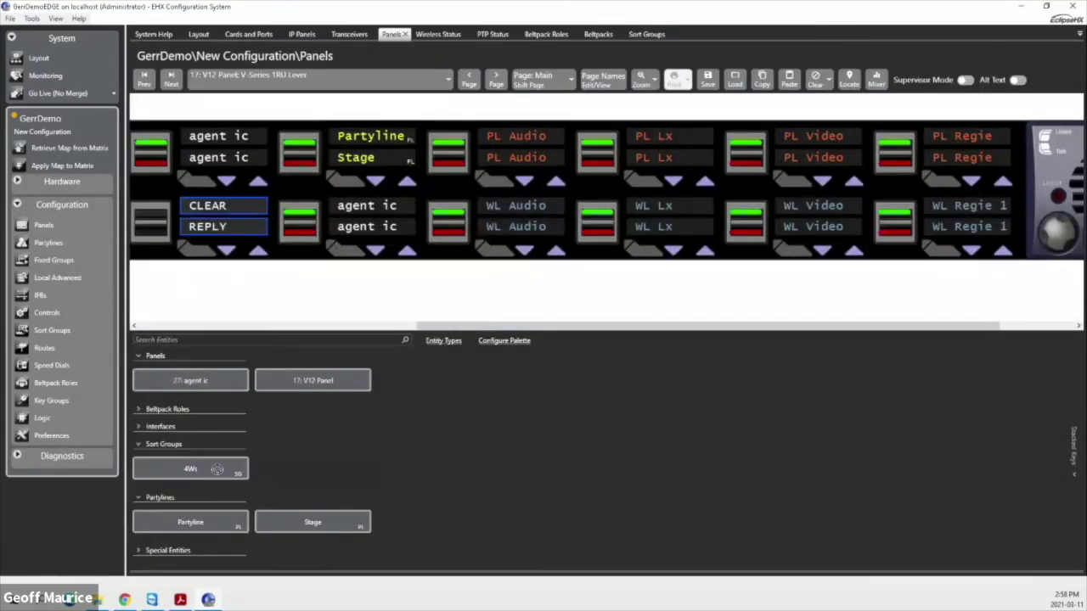
pyautogui.moveTo(941, 223); pyautogui.dragTo(958, 219)
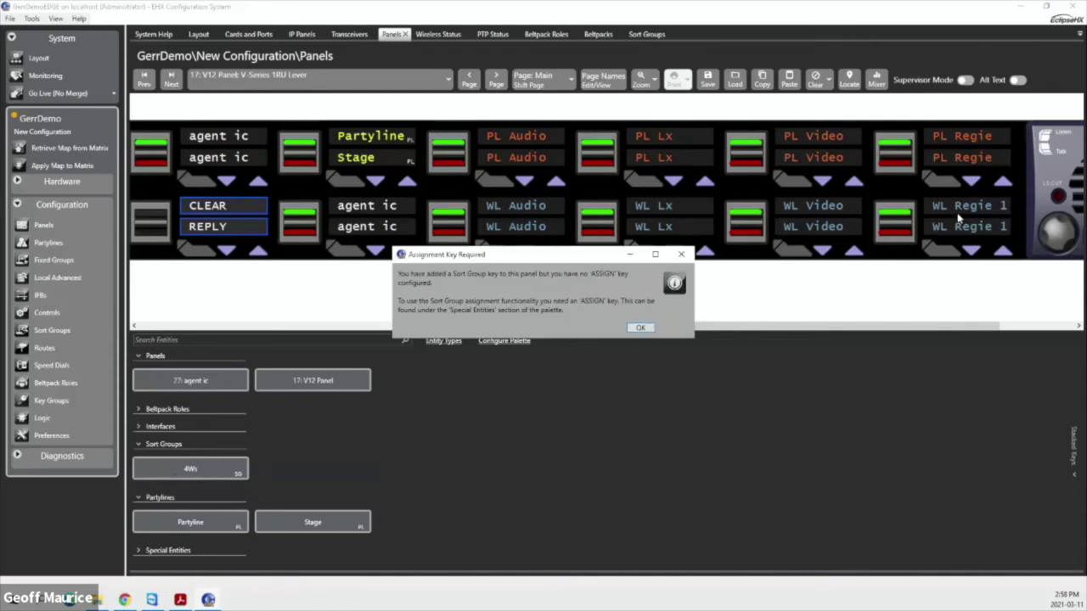
pyautogui.click(640, 329)
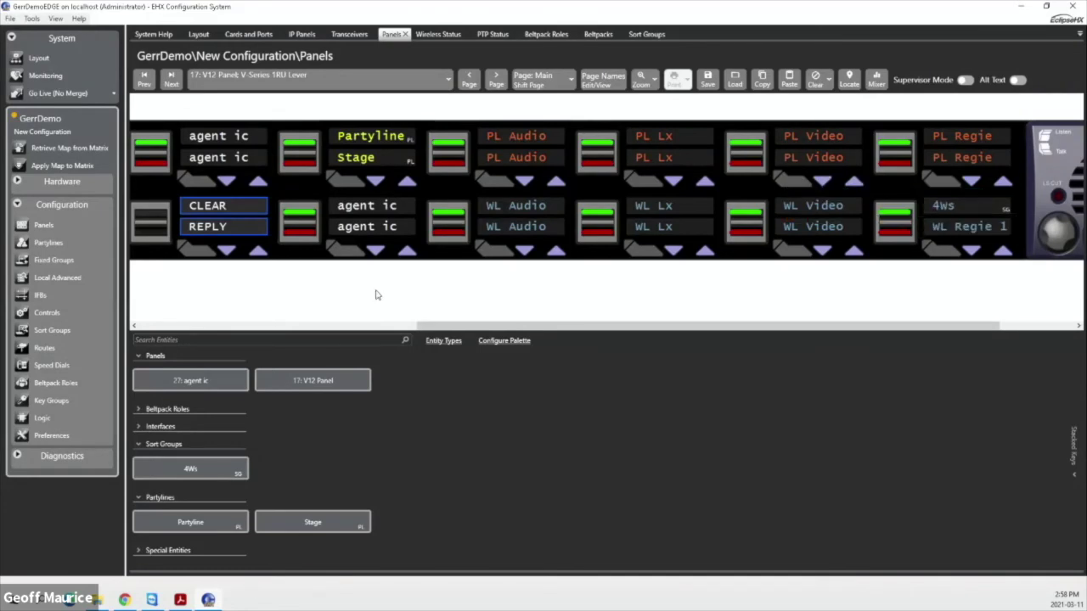
# Step: Review the 4Ws sort group's members, display WL Lx beltpack role 602 and assign 4Ws to its key D
pyautogui.click(58, 332)
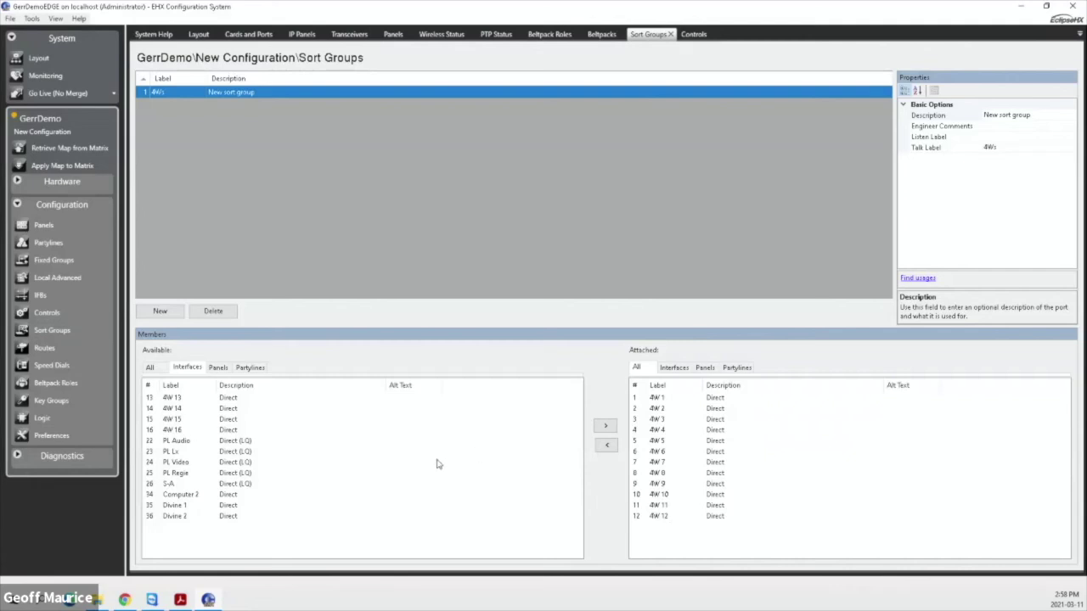
pyautogui.click(49, 224)
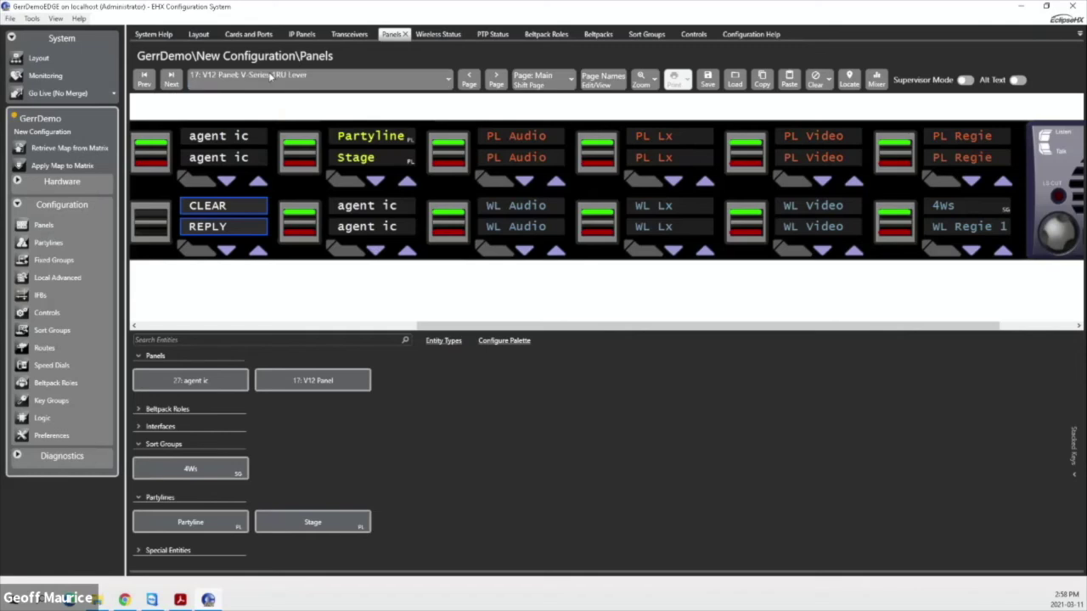
pyautogui.click(270, 78)
pyautogui.click(233, 128)
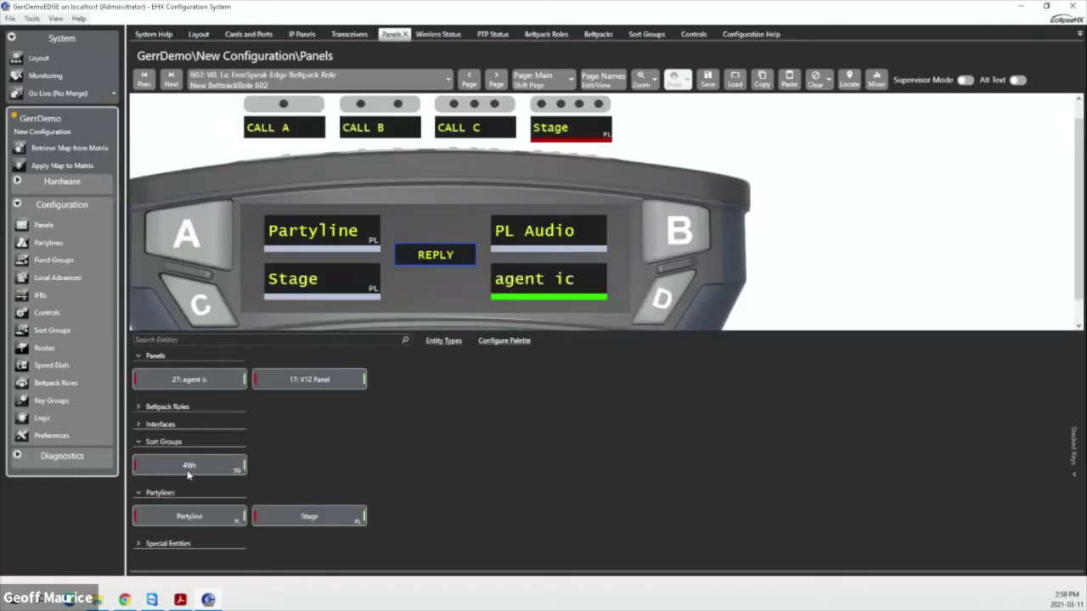
pyautogui.moveTo(541, 292); pyautogui.dragTo(540, 291)
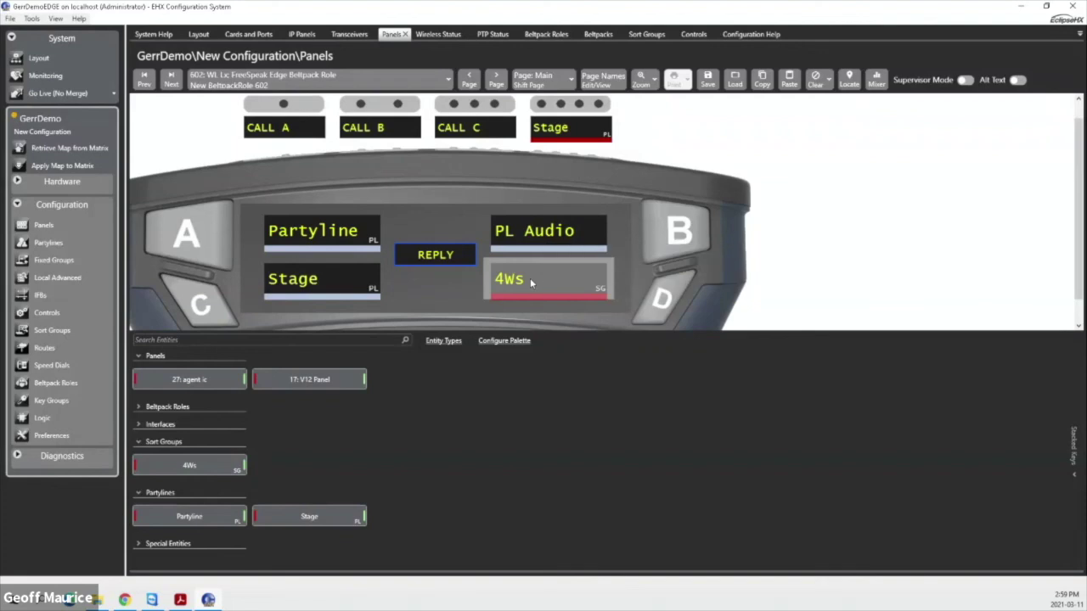
# Step: Collapse the Configuration section, expand Diagnostics and open the Wireless Status page
pyautogui.click(17, 204)
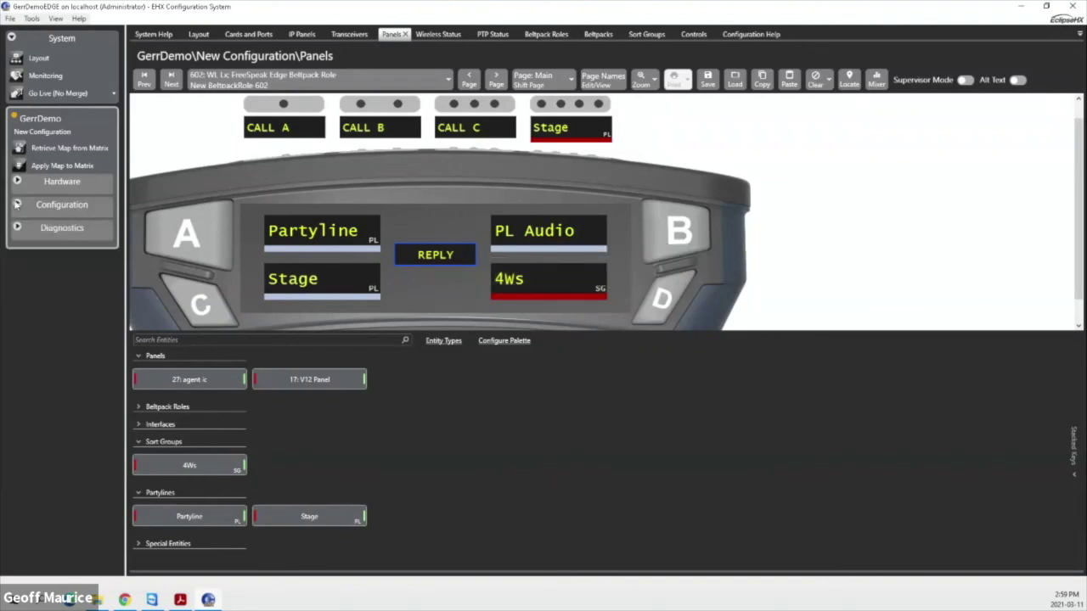
pyautogui.click(18, 227)
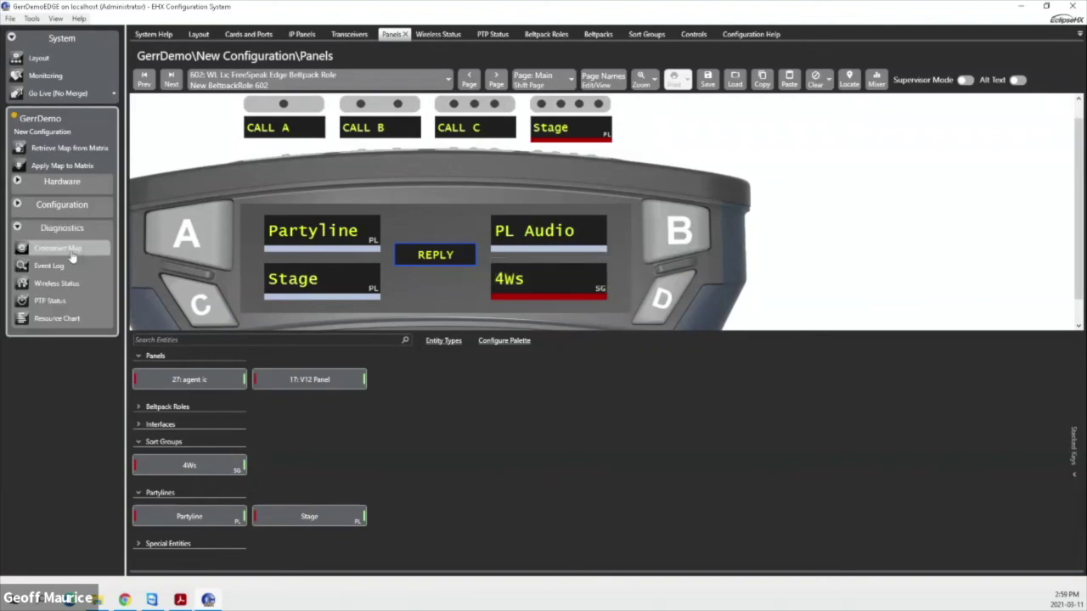
pyautogui.click(77, 283)
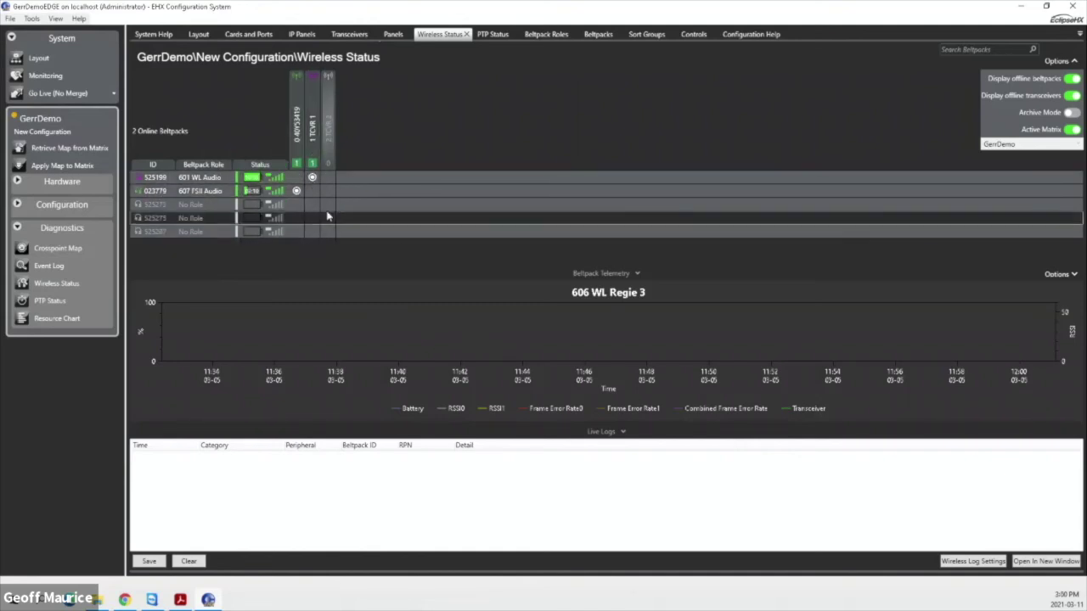
# Step: Sort the beltpacks by status and view the telemetry of the 607 FSII Audio and 601 WL Audio beltpacks
pyautogui.click(255, 165)
pyautogui.click(207, 219)
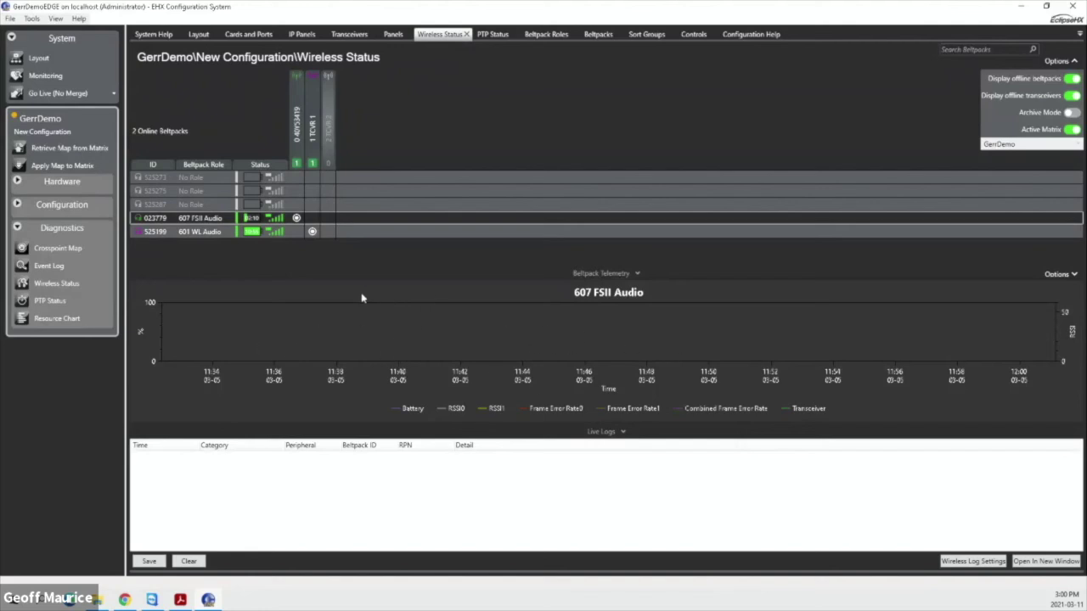
pyautogui.click(206, 236)
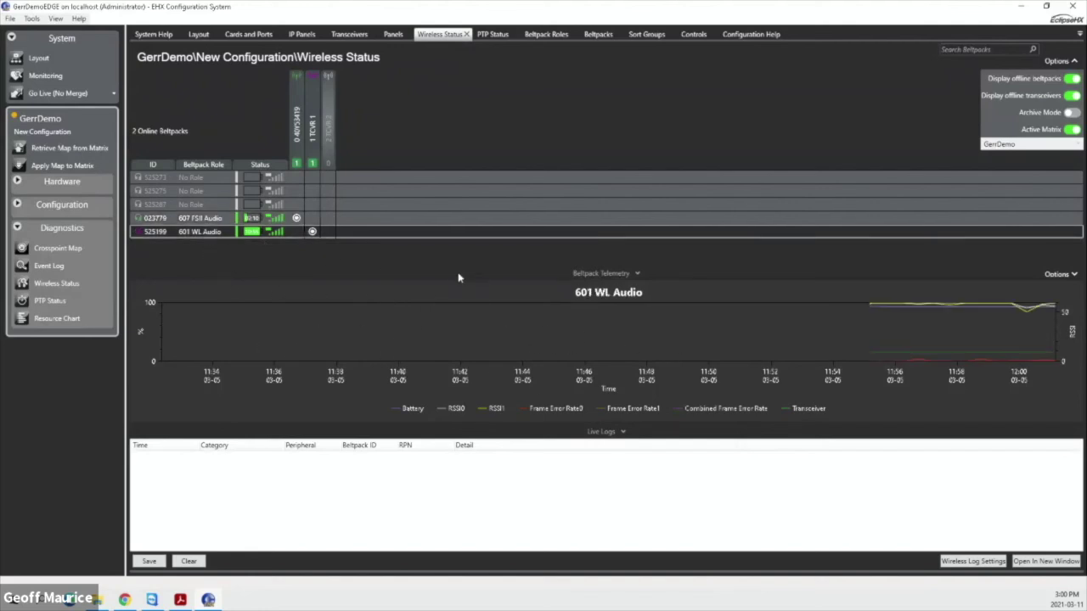